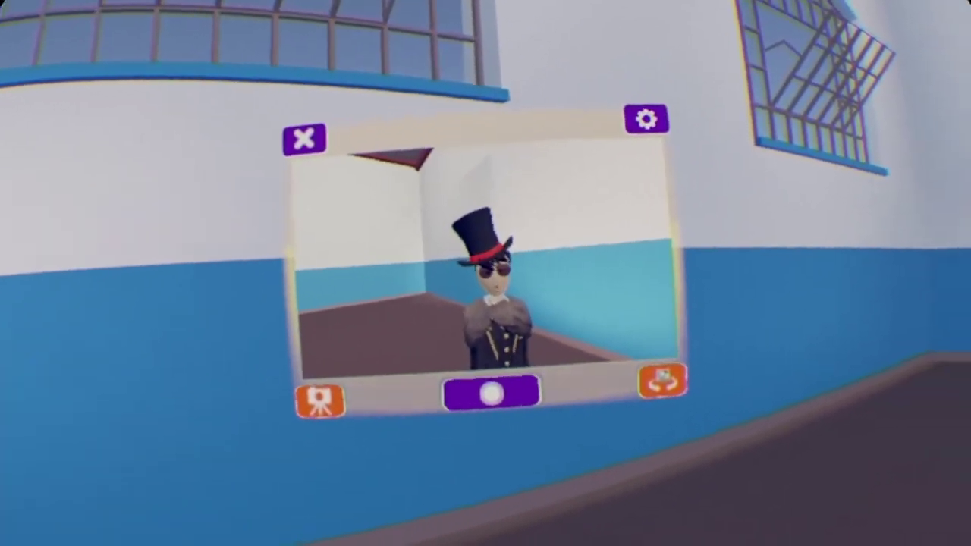
- Open the settings of the current room, ^tutorial_room6783
key(Escape)
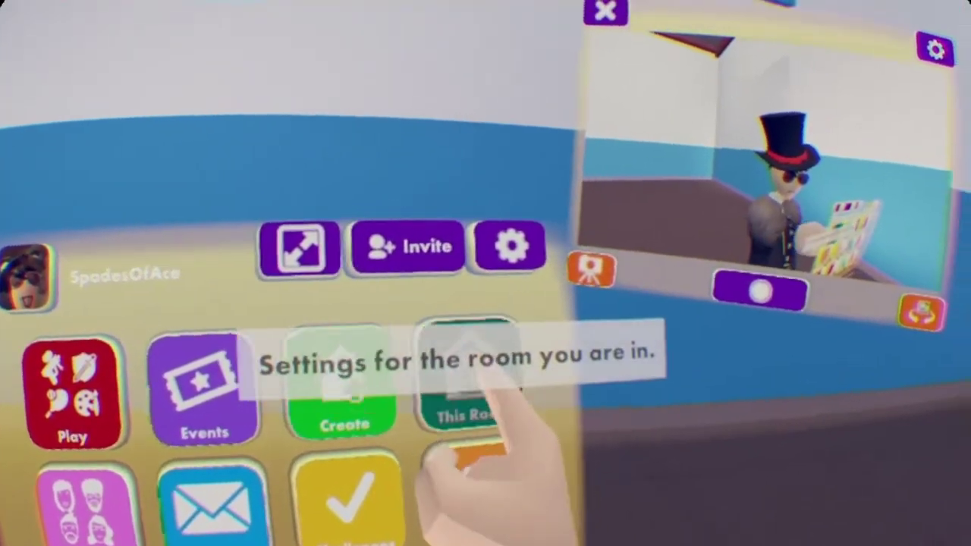
click(520, 326)
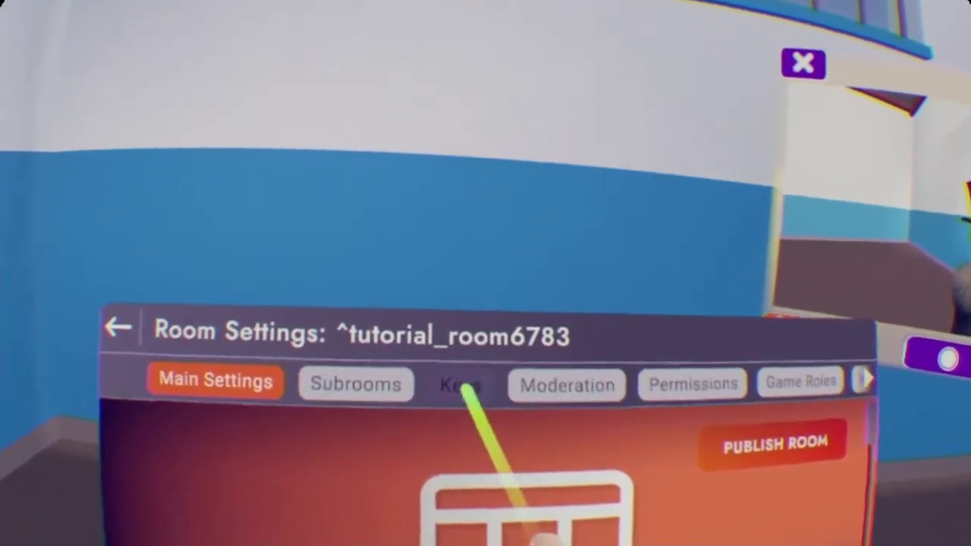
click(422, 425)
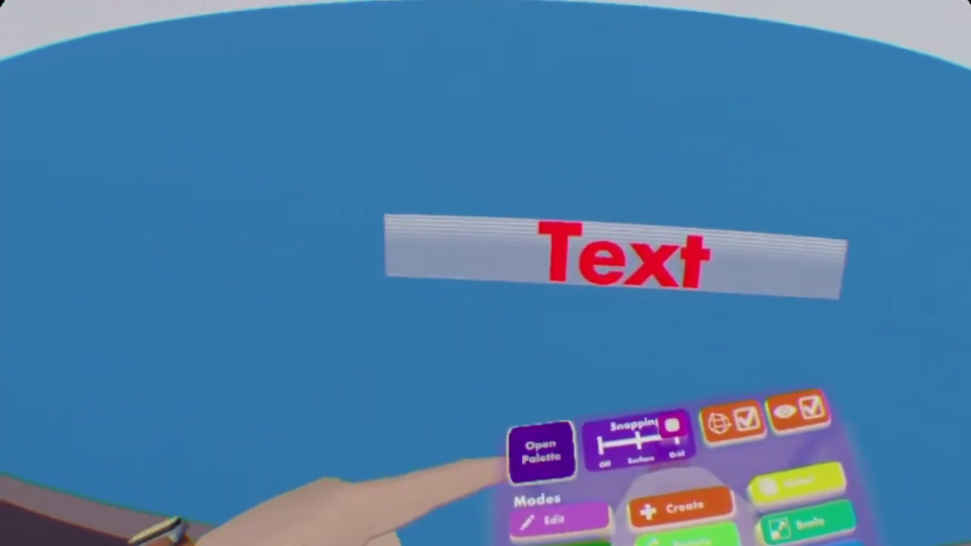
- Find the Role Chip among the game chips and place two of them high on the wall
click(531, 455)
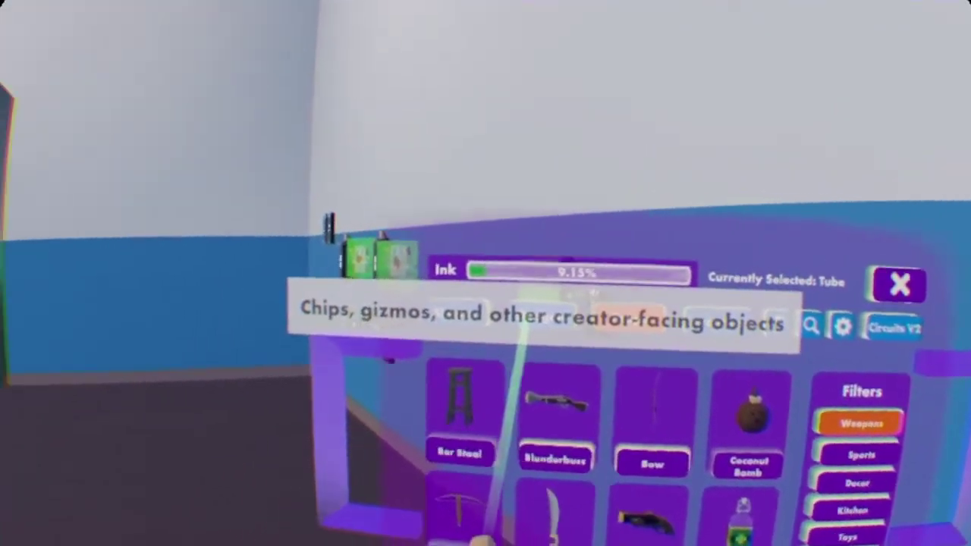
click(431, 303)
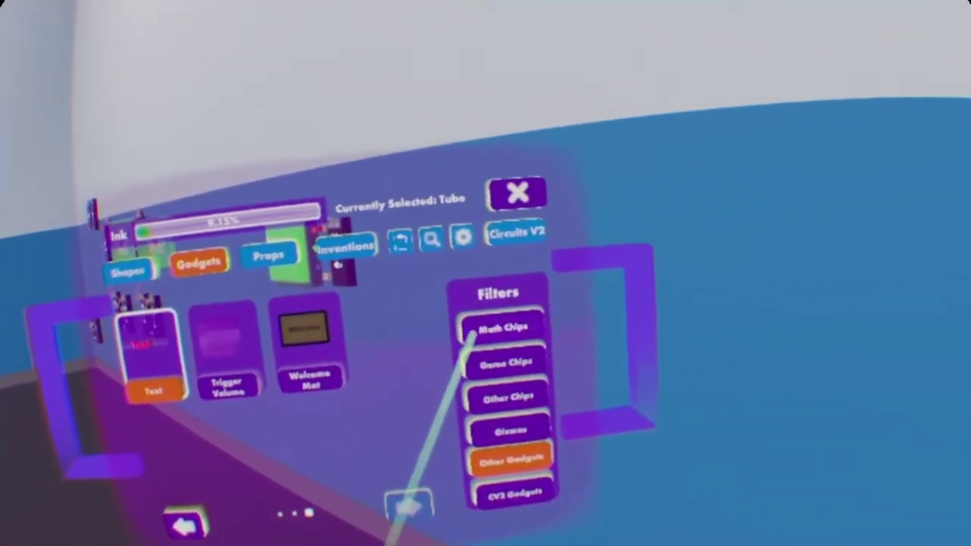
click(490, 324)
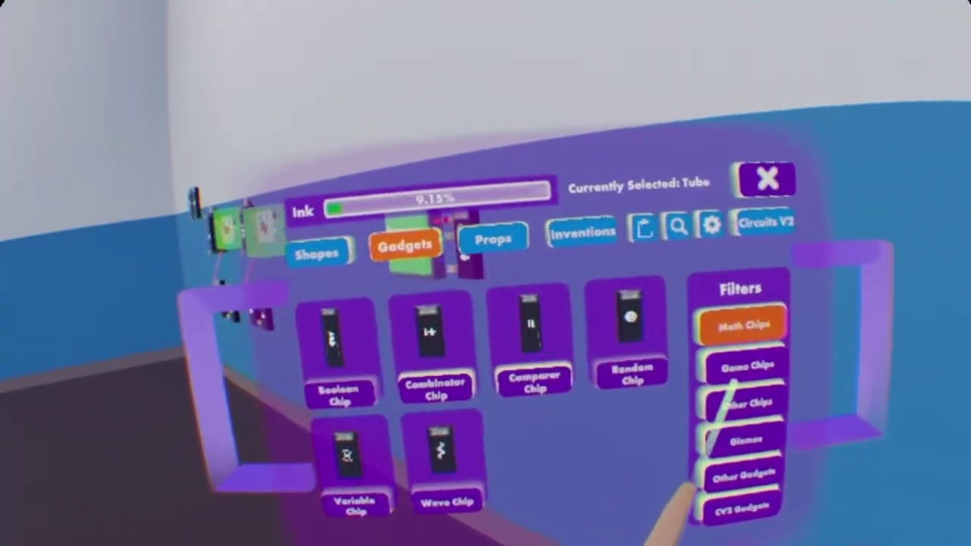
click(747, 367)
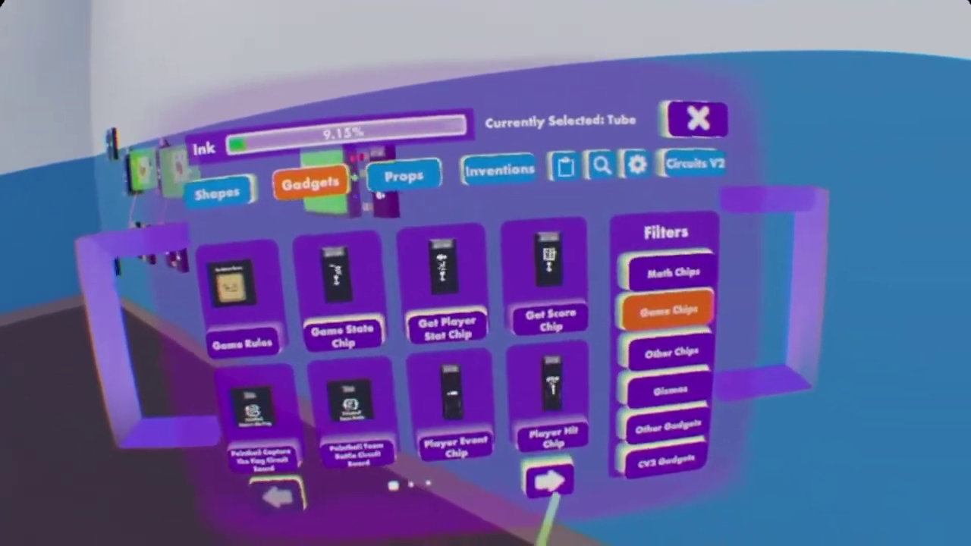
click(519, 493)
click(523, 357)
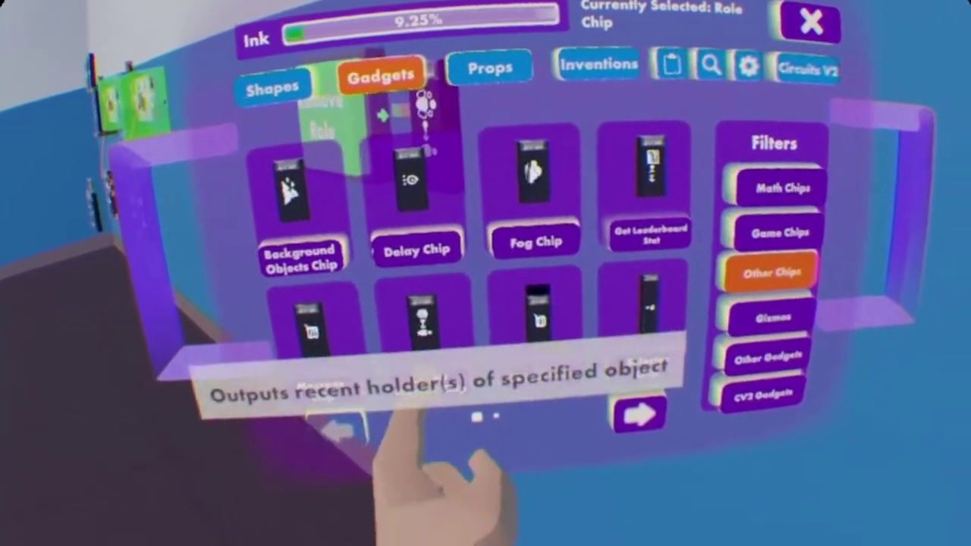
- Add an Object Mapper Chip from the other chips and an Animation Gizmo from the gizmos
click(459, 353)
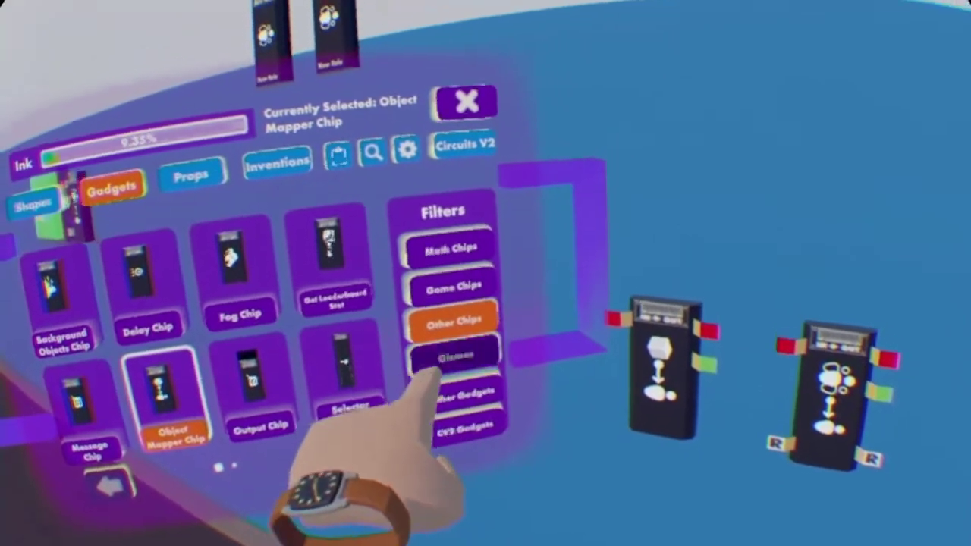
click(452, 356)
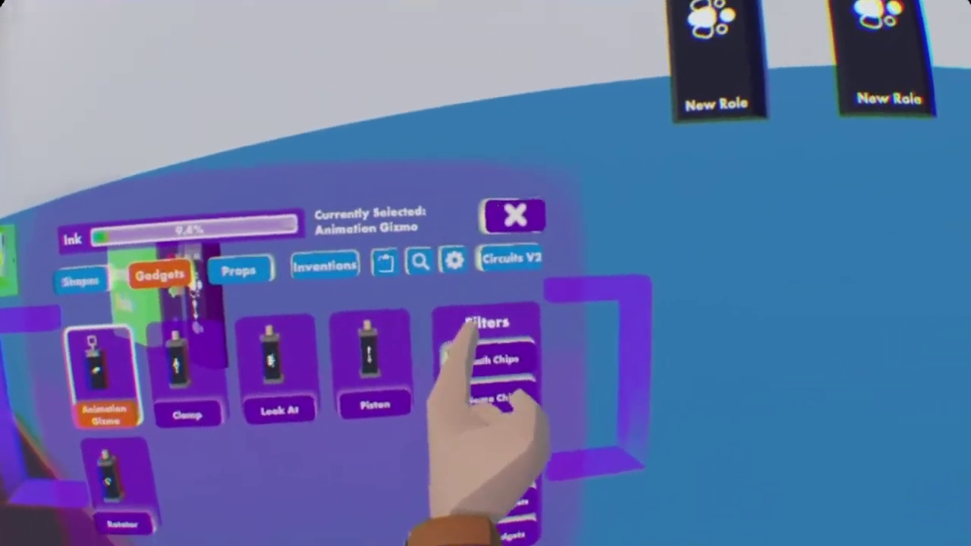
- Place a Variable Chip beside the Animation Gizmo and add two Clamp gizmos on the wall
click(489, 358)
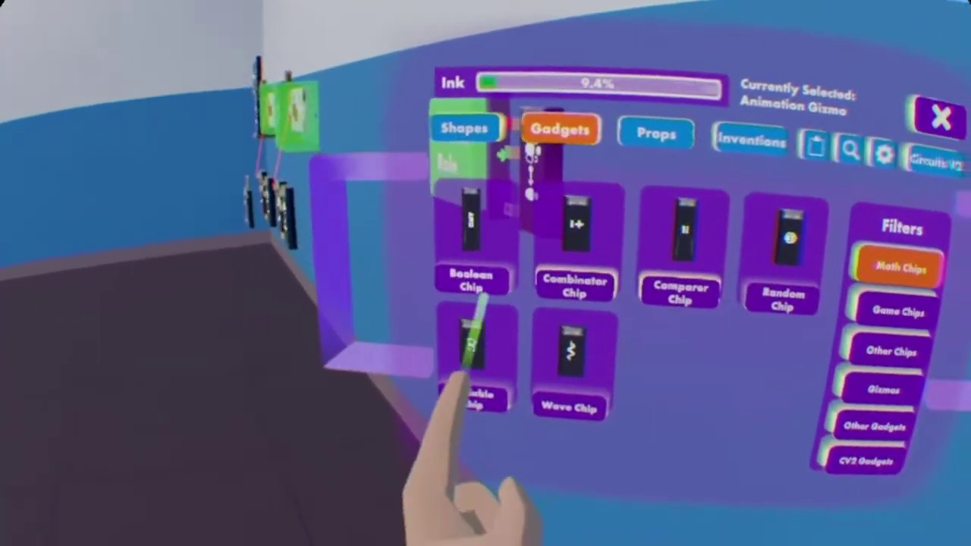
click(394, 379)
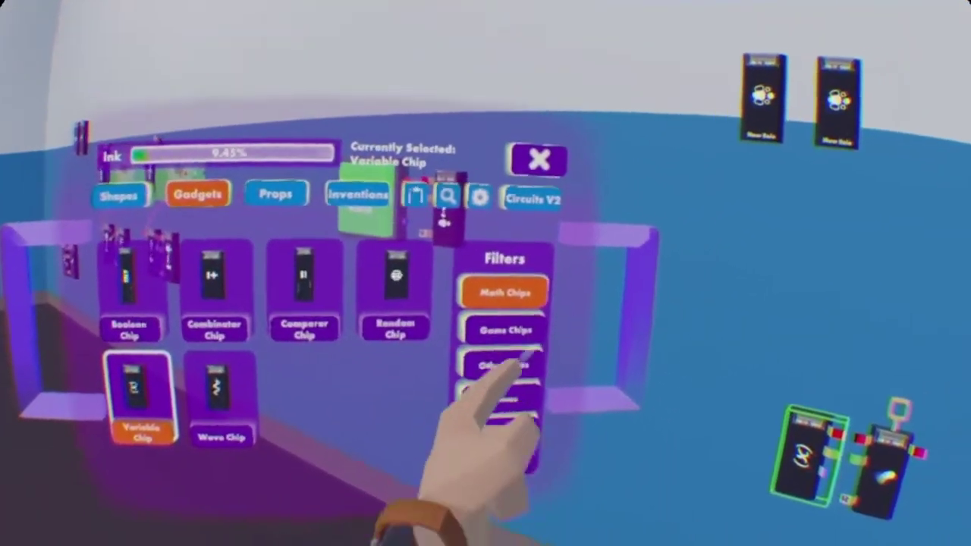
click(700, 472)
click(576, 400)
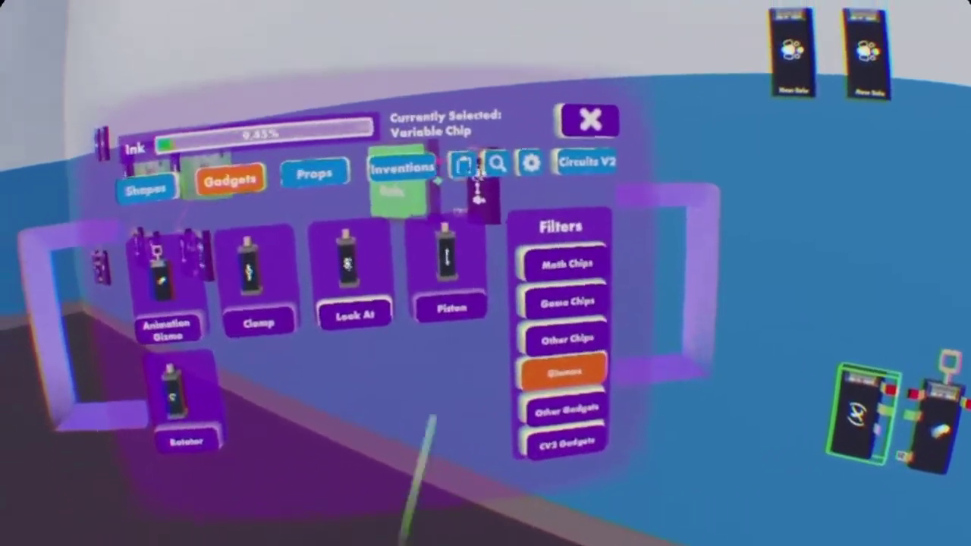
click(257, 319)
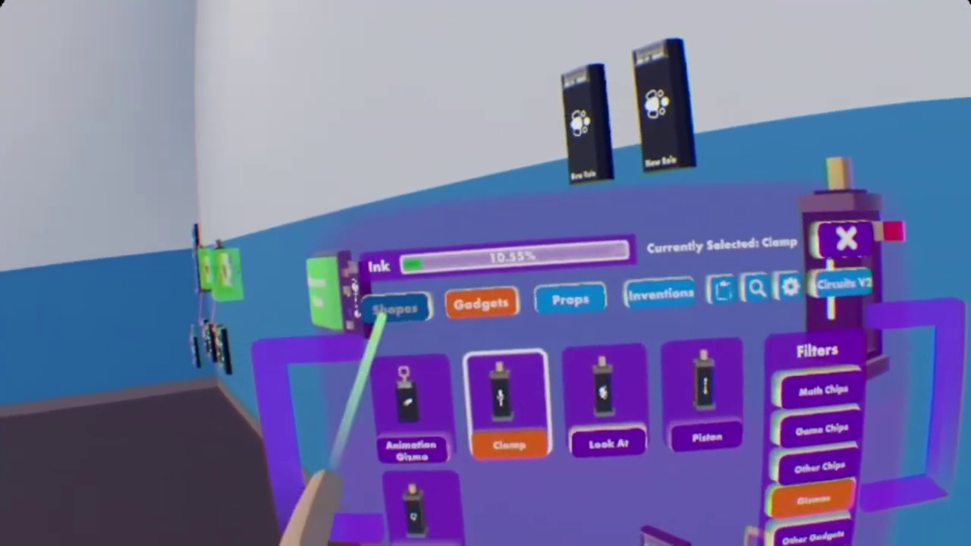
- Create a flat cyan panel from the Cube shape between the two Clamp gizmos
click(383, 309)
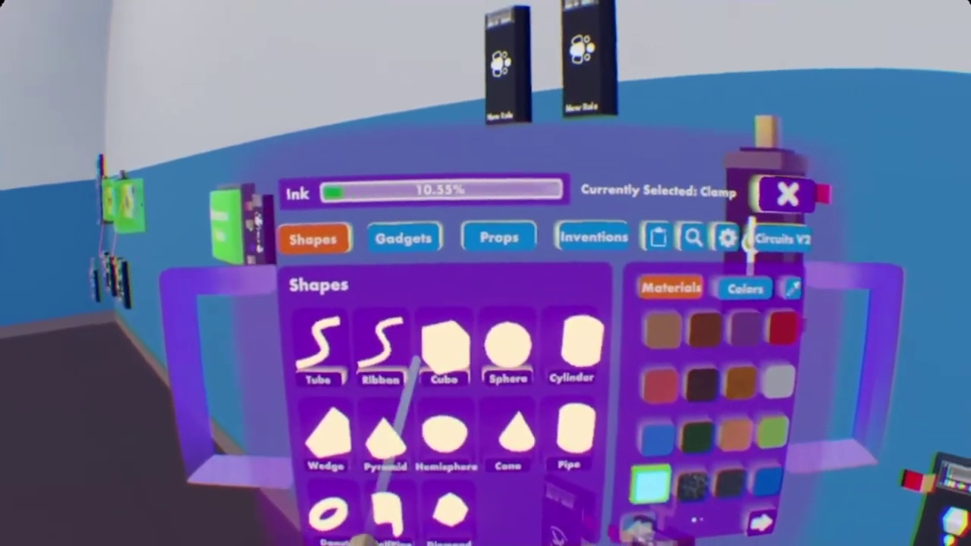
click(394, 357)
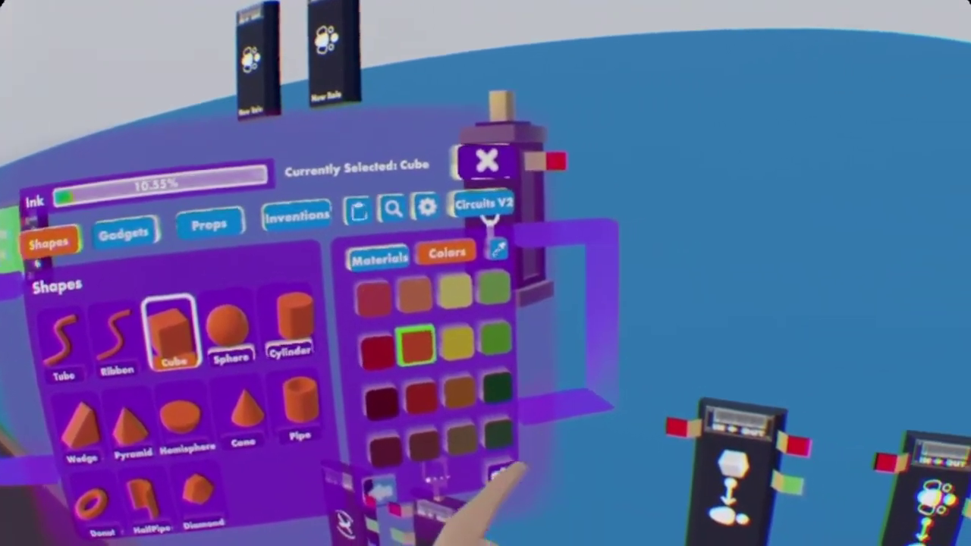
click(503, 472)
click(450, 346)
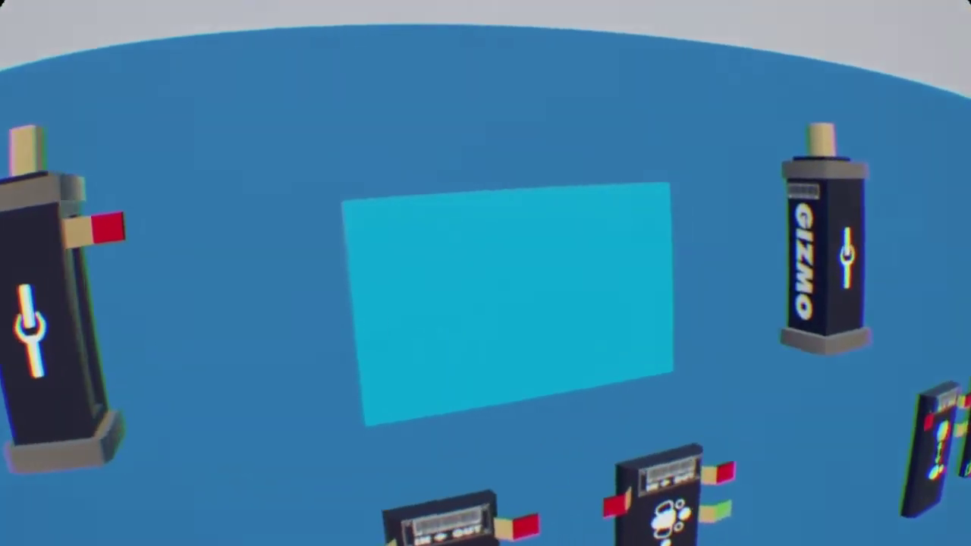
- Find the Text gadget among the other gadgets and place it across the front of the cyan panel
click(394, 452)
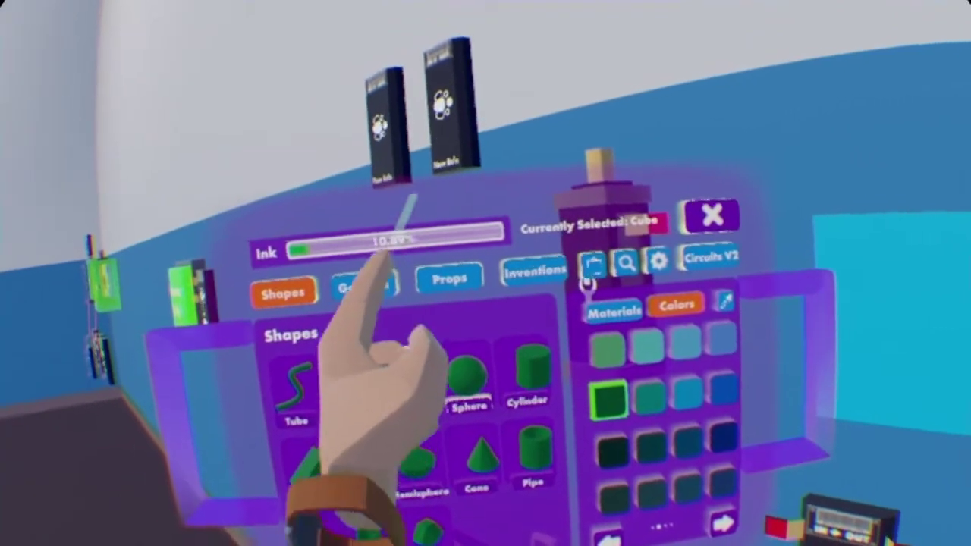
click(326, 295)
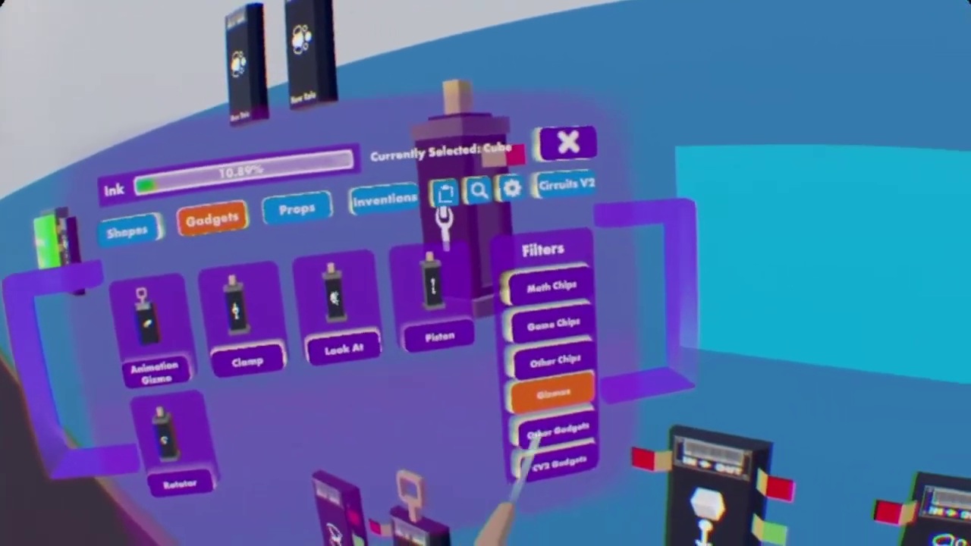
click(540, 434)
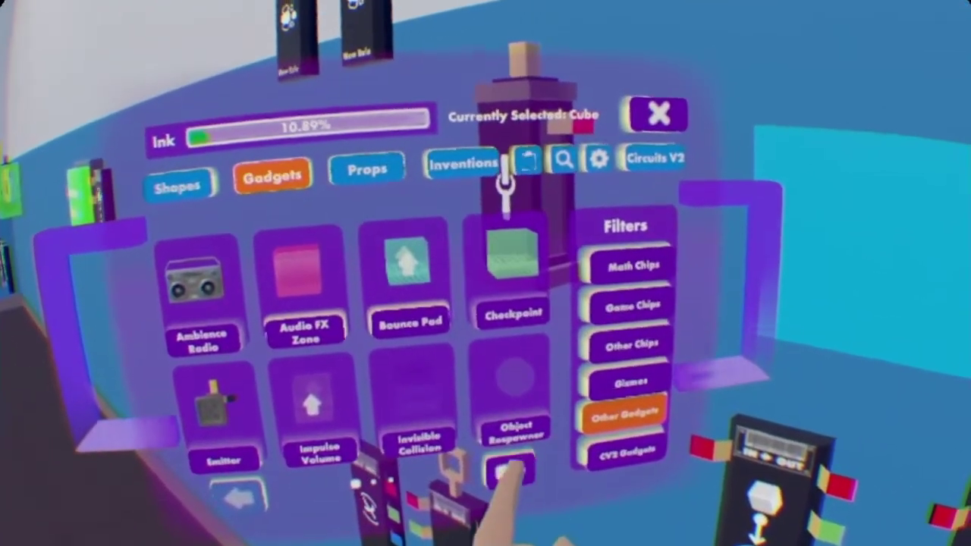
click(508, 470)
click(508, 470)
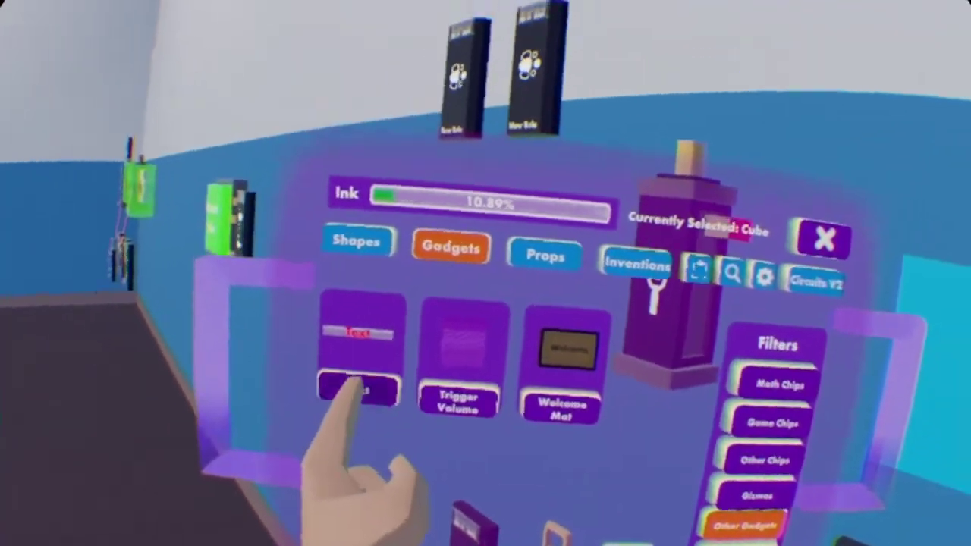
click(334, 300)
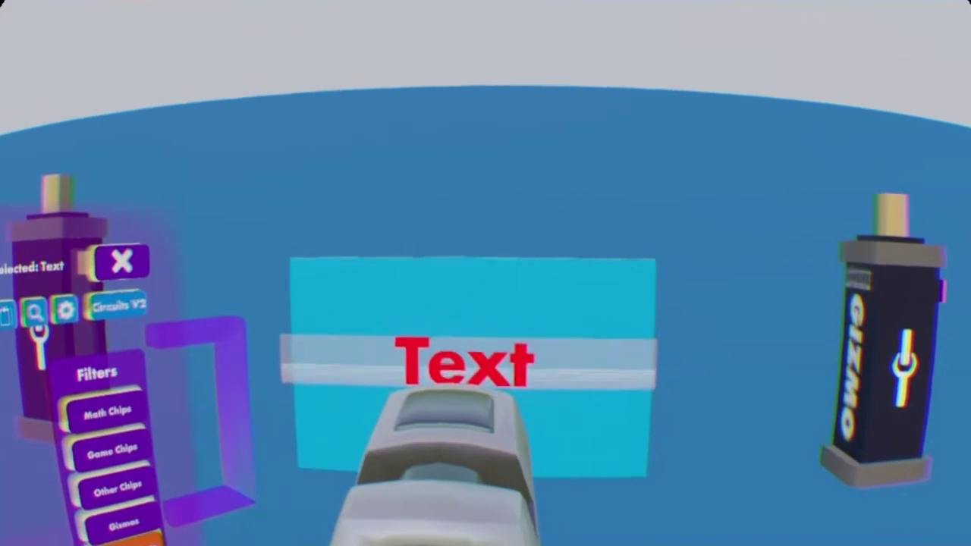
click(469, 362)
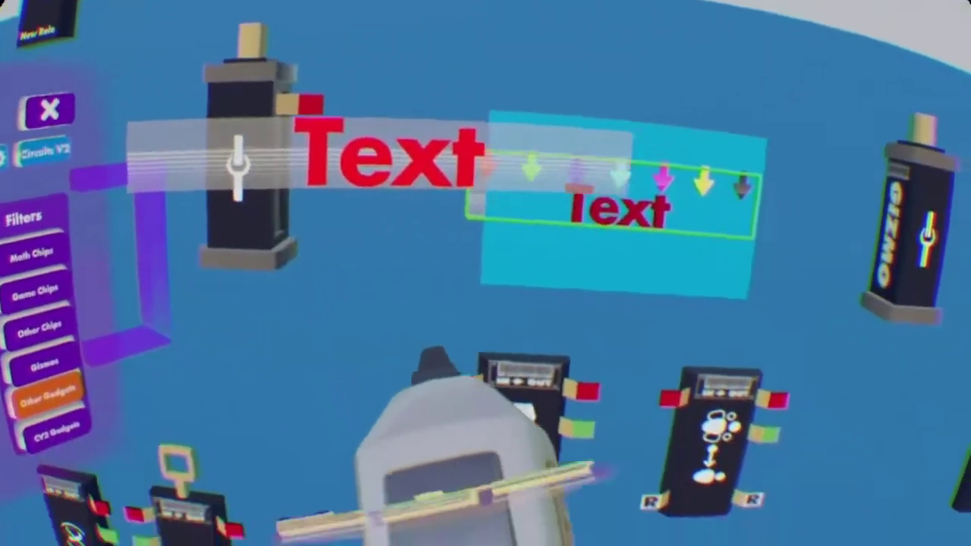
- Configure the text object on the cyan panel so that Message 0 reads Fly
click(455, 447)
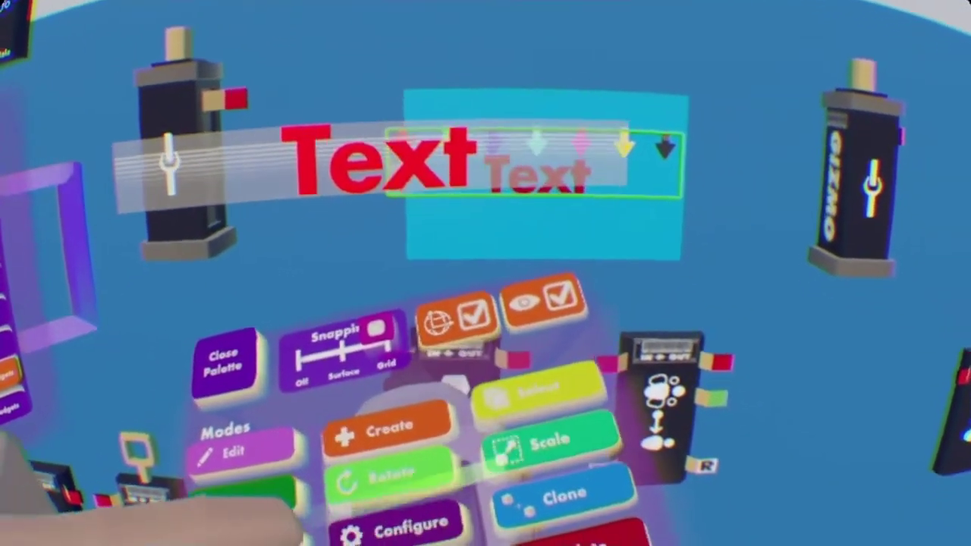
click(410, 534)
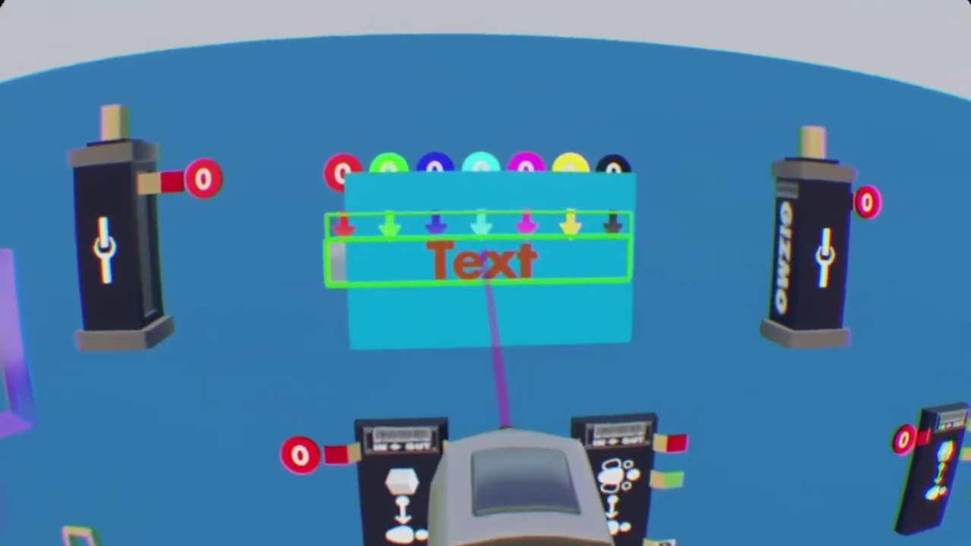
click(464, 320)
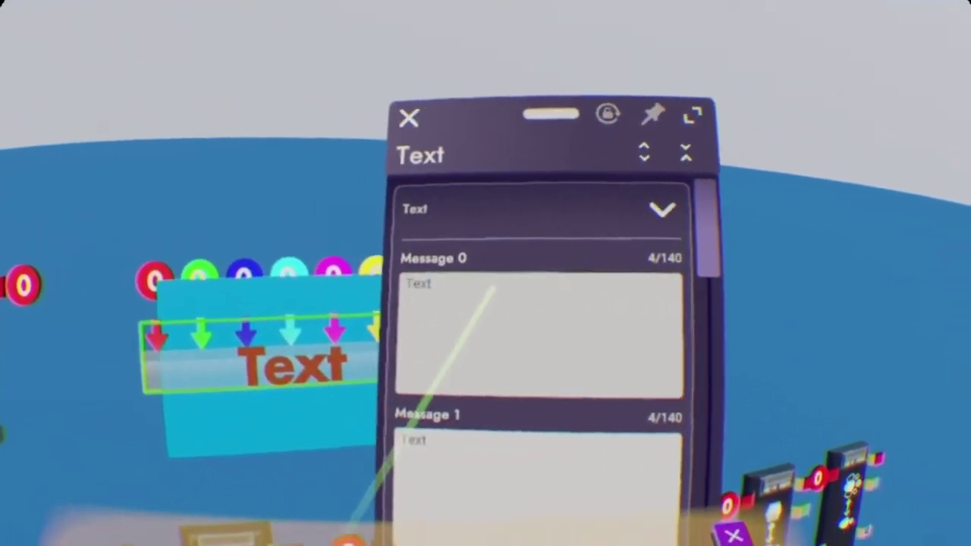
click(493, 289)
key(BackSpace)
key(BackSpace)
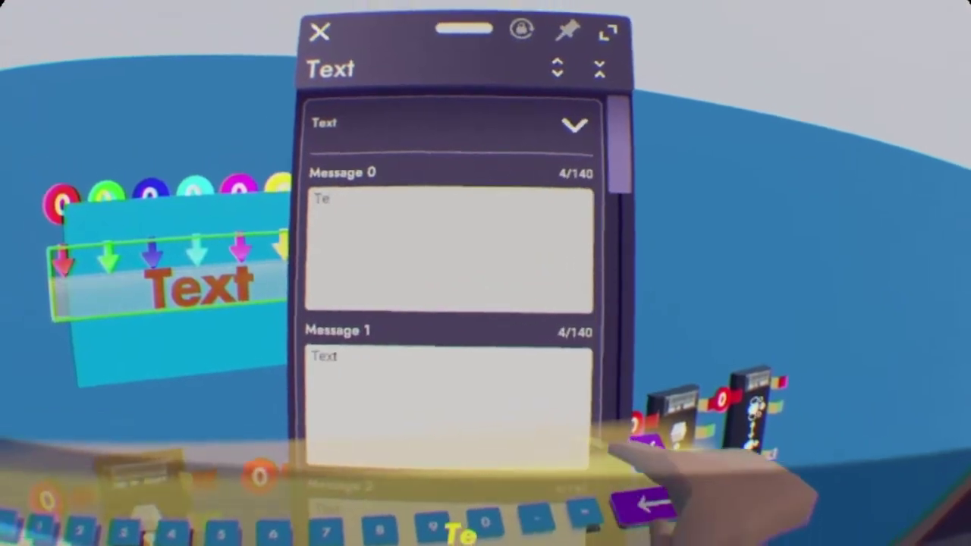
key(BackSpace)
key(BackSpace)
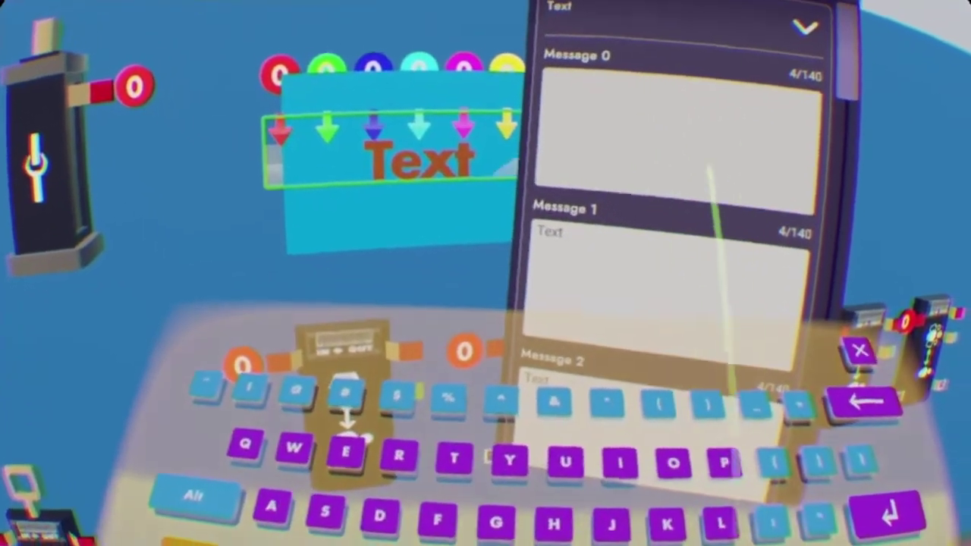
text(F)
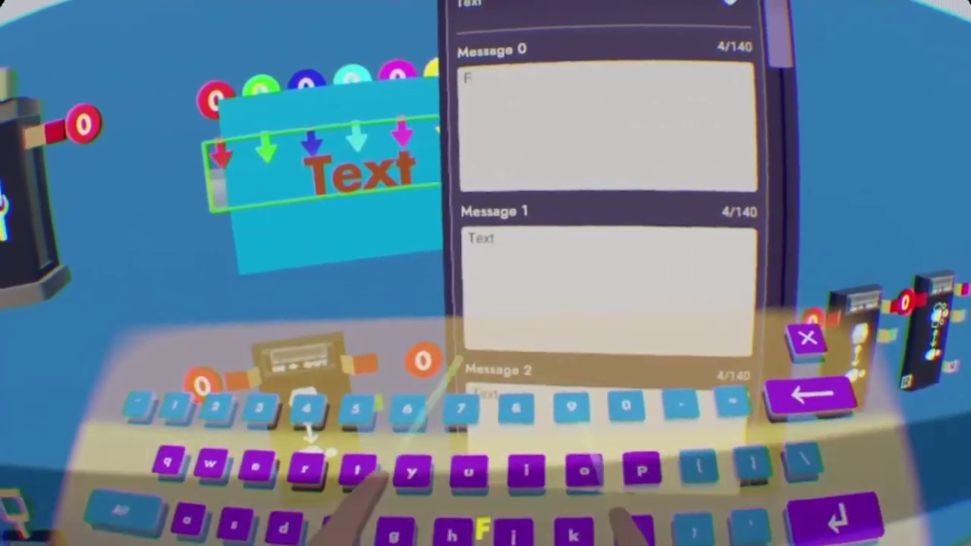
text(ly)
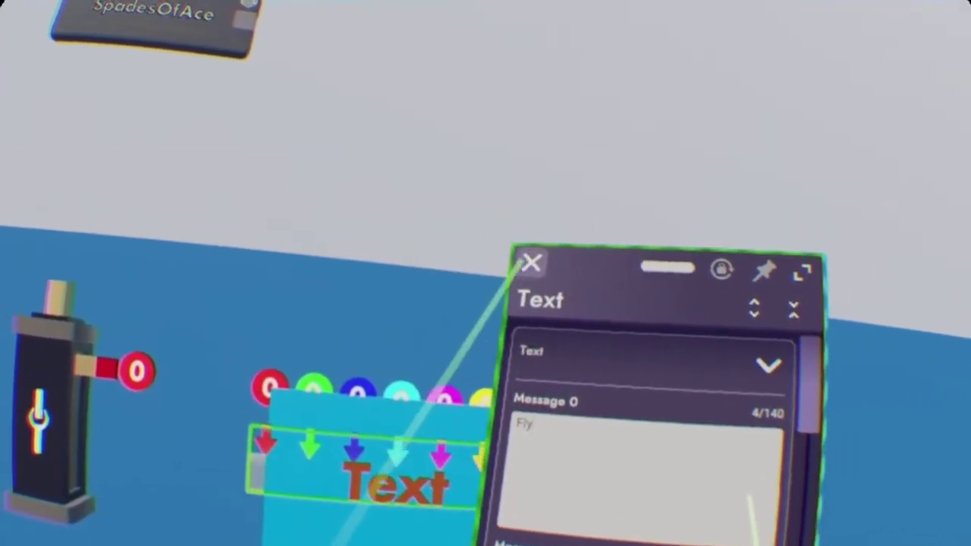
click(529, 262)
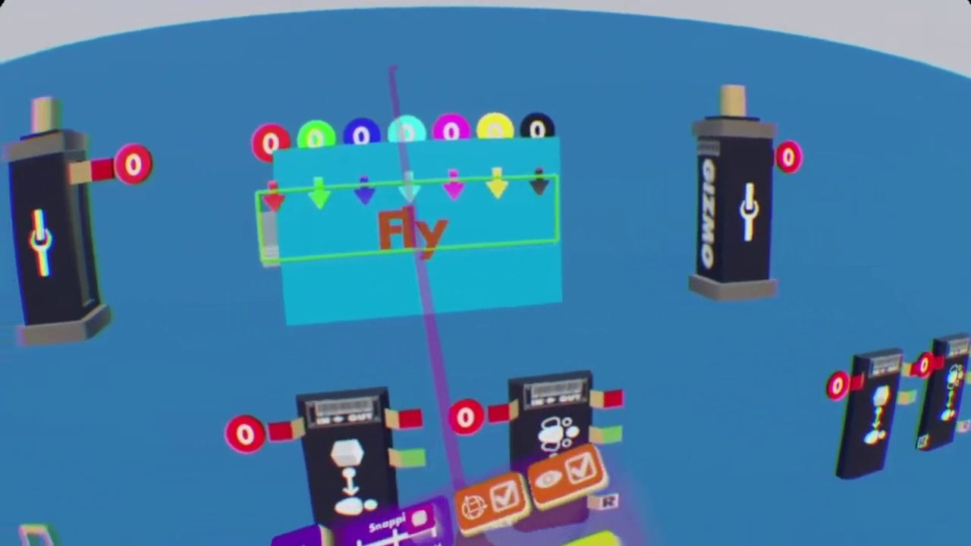
- Choose the cyan colour and create another cube
click(466, 481)
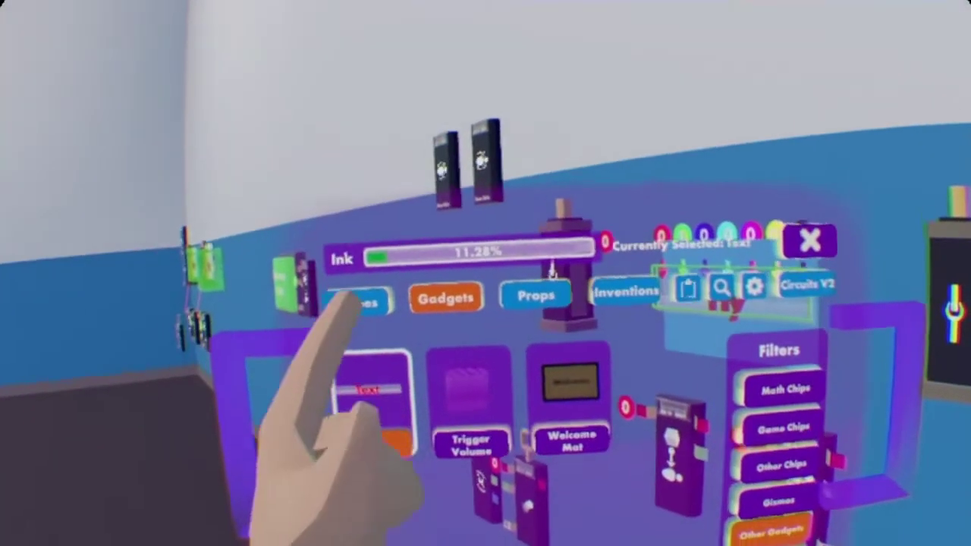
click(199, 311)
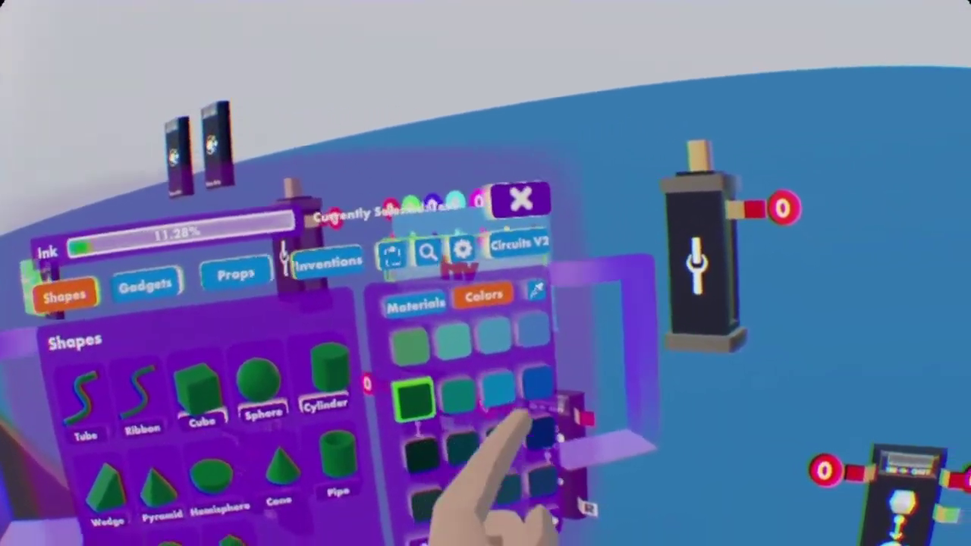
click(497, 389)
click(260, 383)
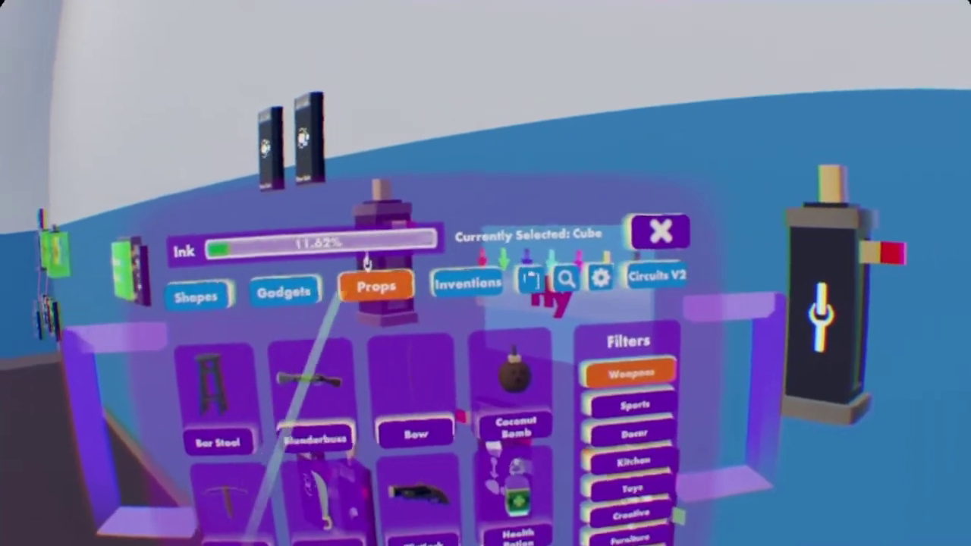
- Find the Text gadget among the other gadgets and place it across the second cyan panel
click(330, 280)
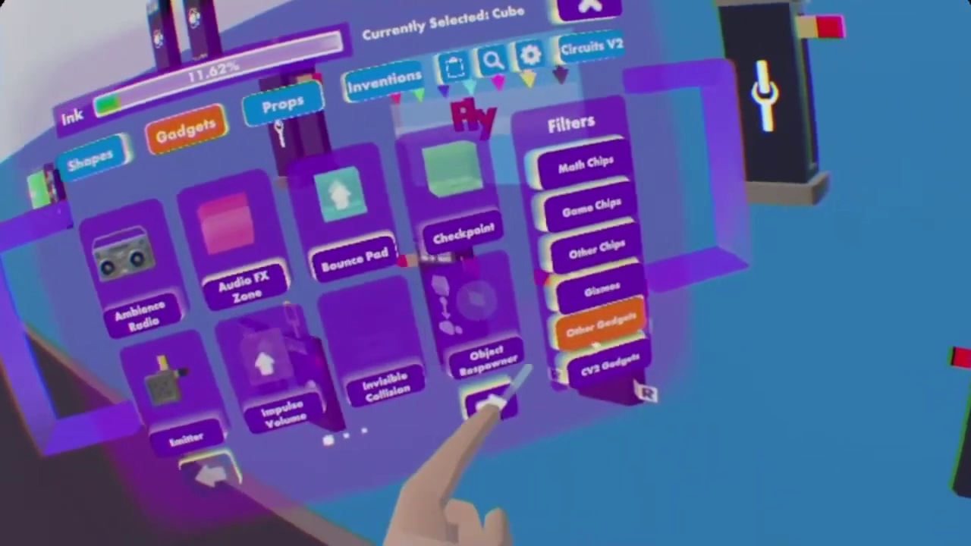
click(485, 416)
click(481, 430)
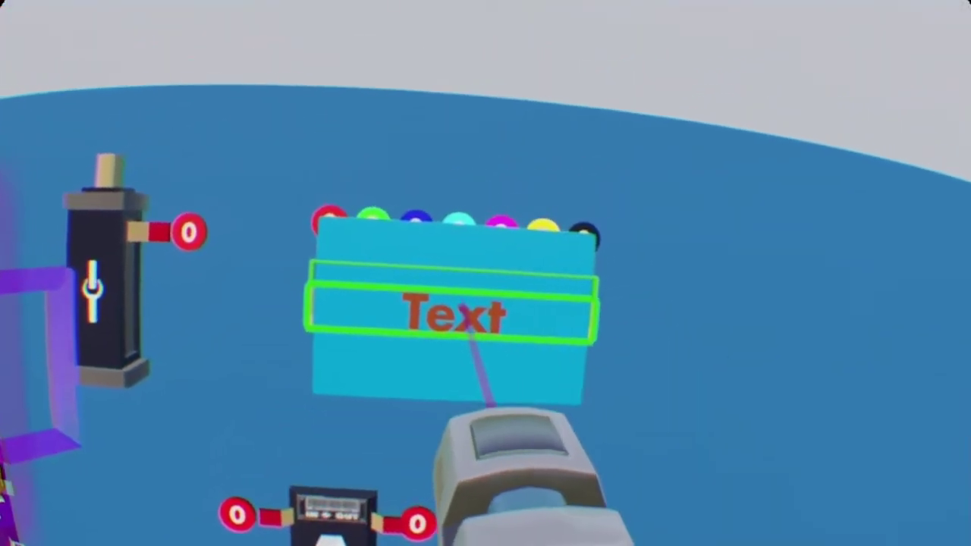
- Configure the second panel's text object so that Message 0 reads VIP
click(453, 337)
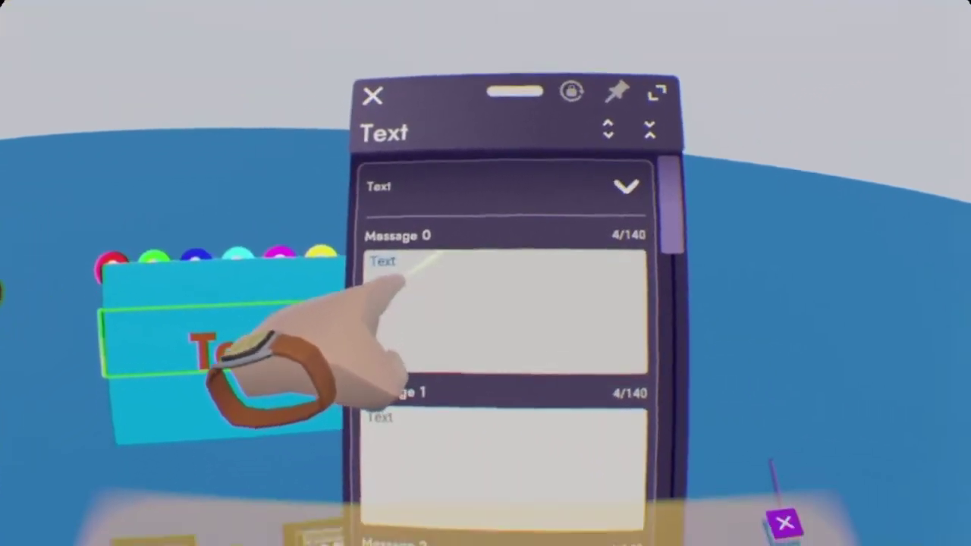
click(399, 282)
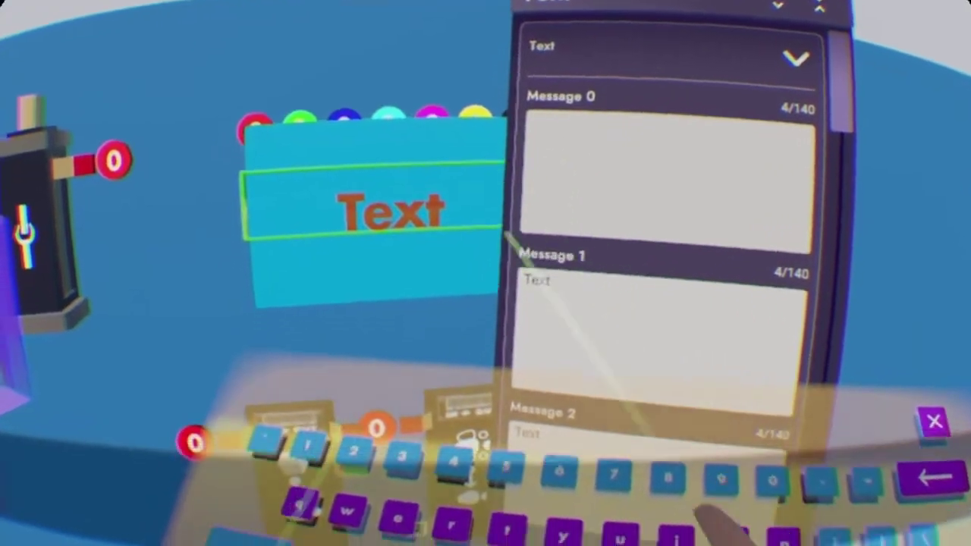
text(Vi)
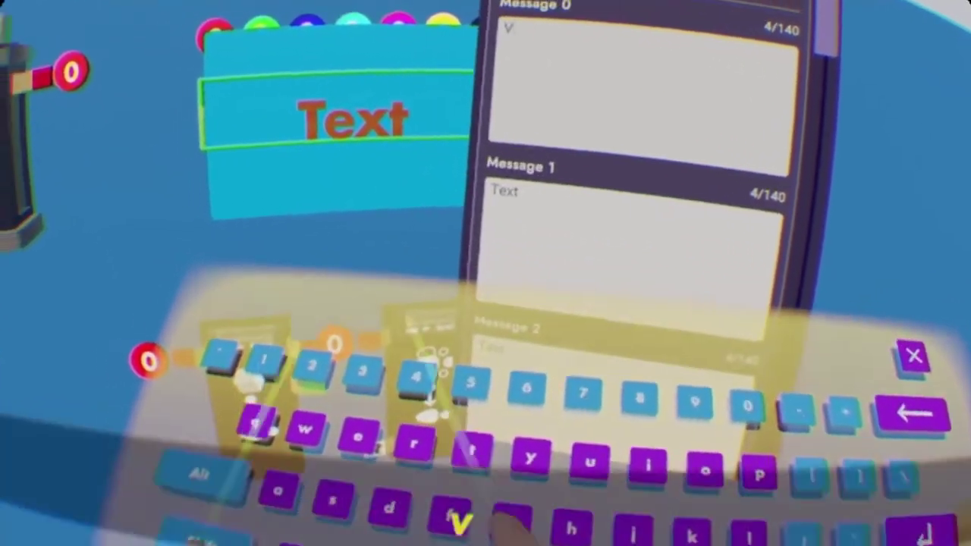
text(P)
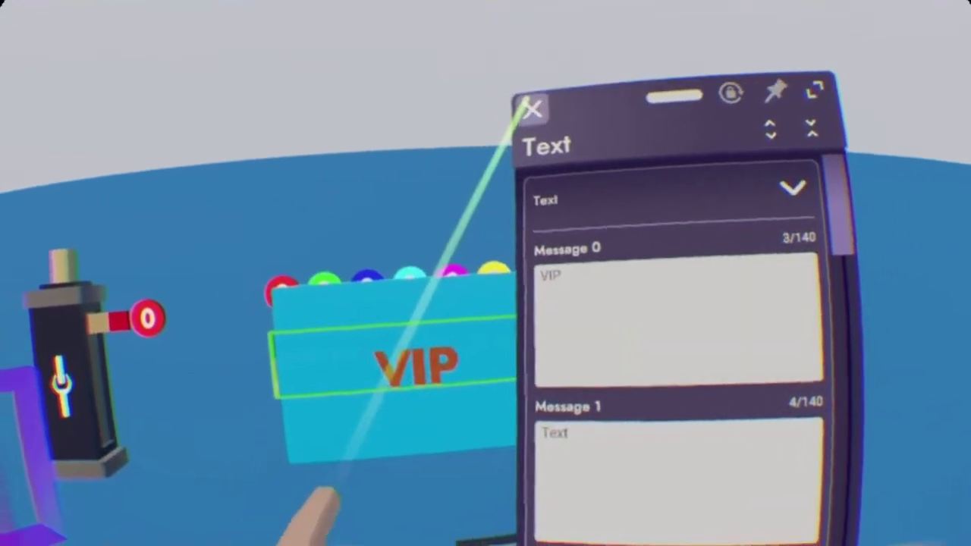
click(502, 138)
- Configure the VIP panel with Physics Mode set to Decoration and Is Grabbable turned on
key(b)
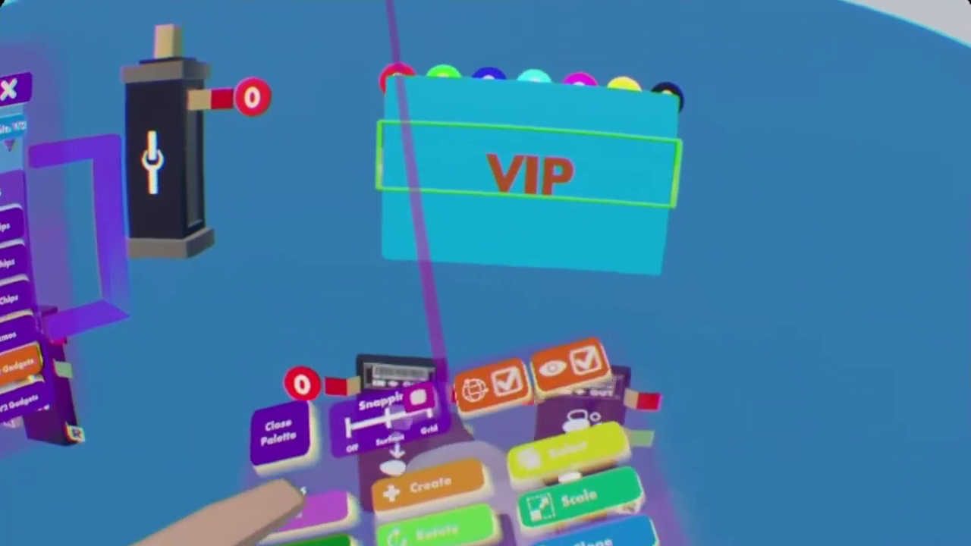
key(b)
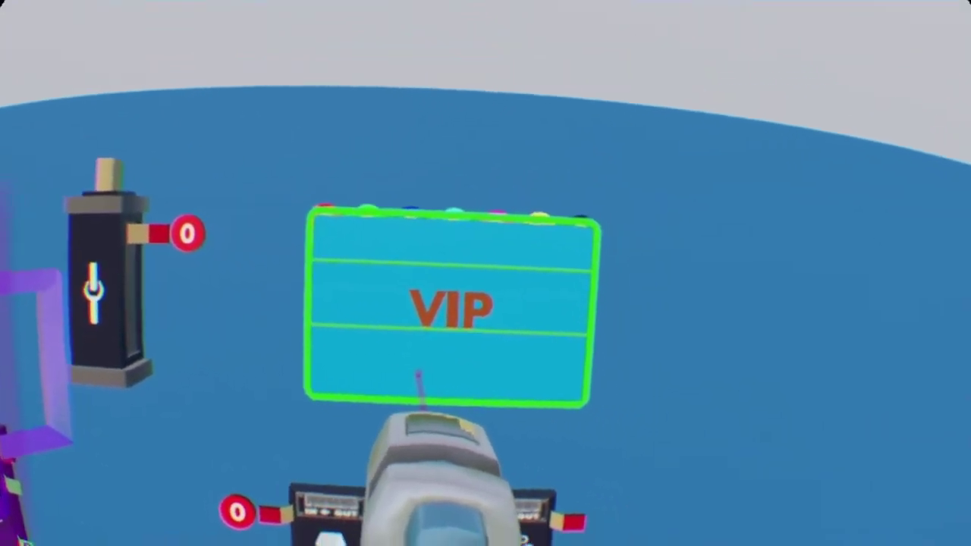
click(418, 373)
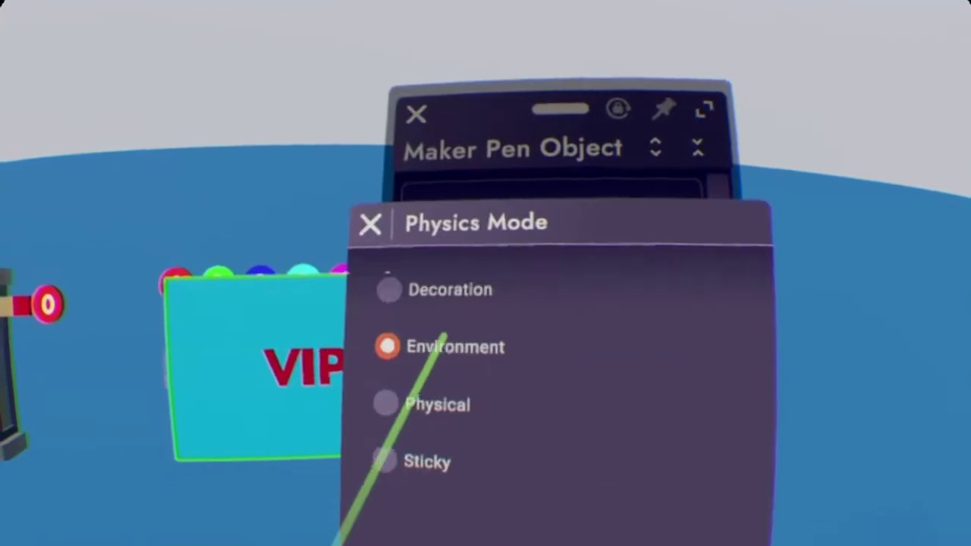
click(424, 290)
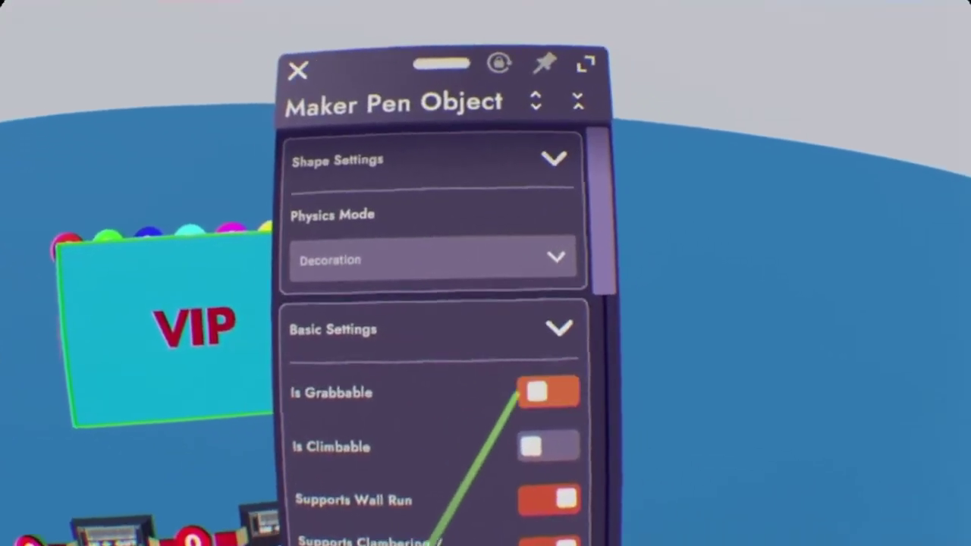
- Add the tag VIP to the VIP panel and close its settings
drag(447, 452, 444, 203)
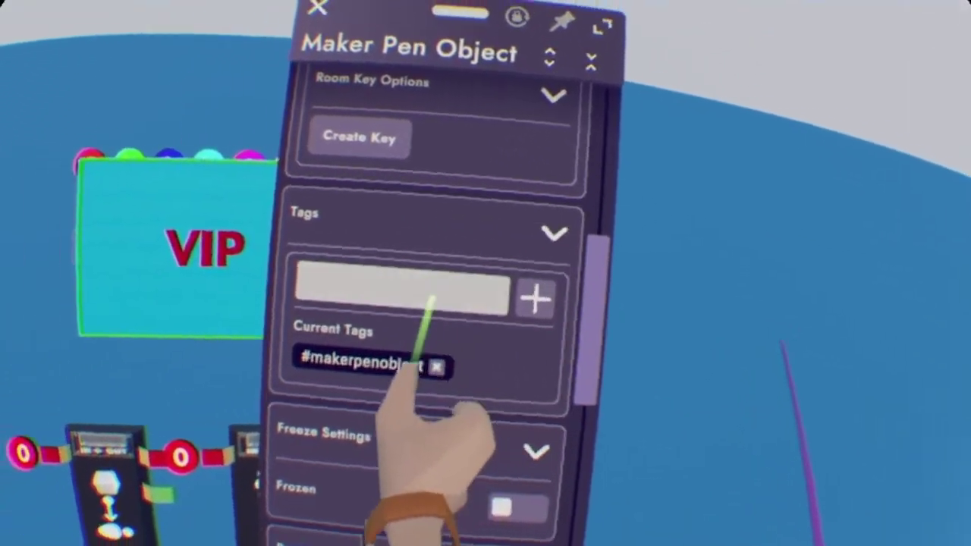
click(346, 362)
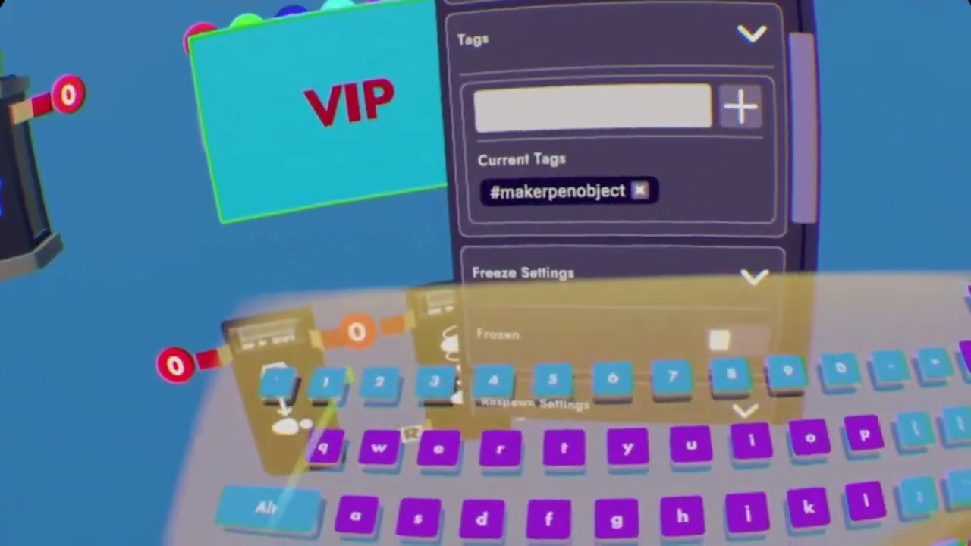
text(VI)
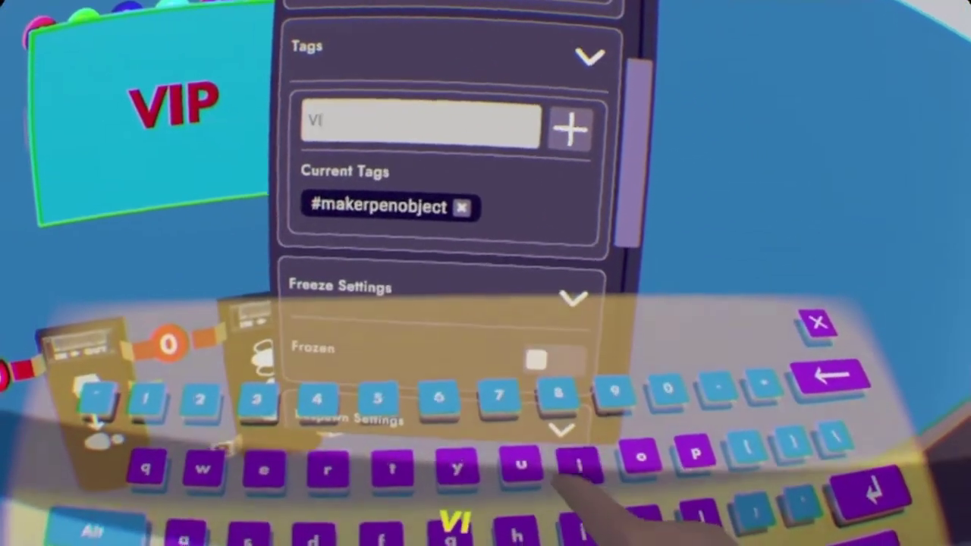
text(P)
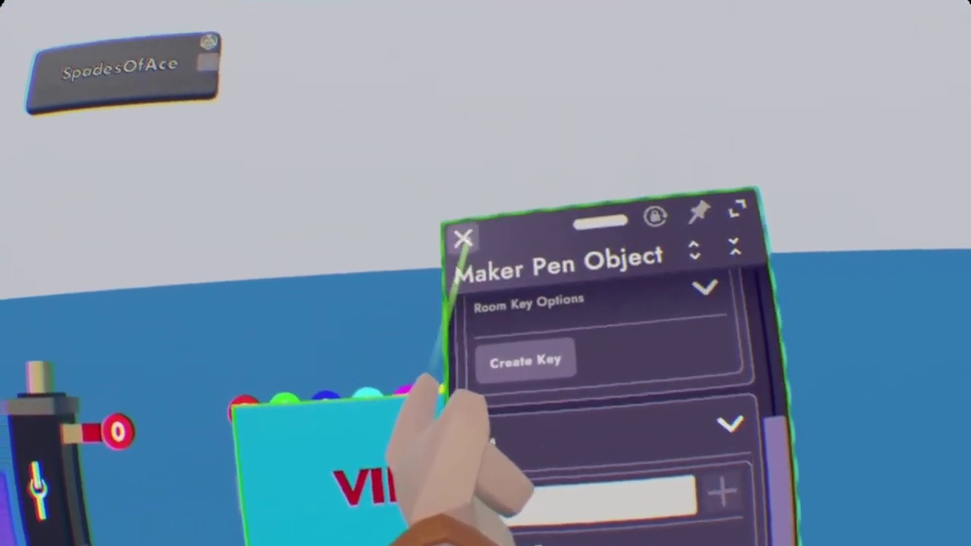
click(462, 239)
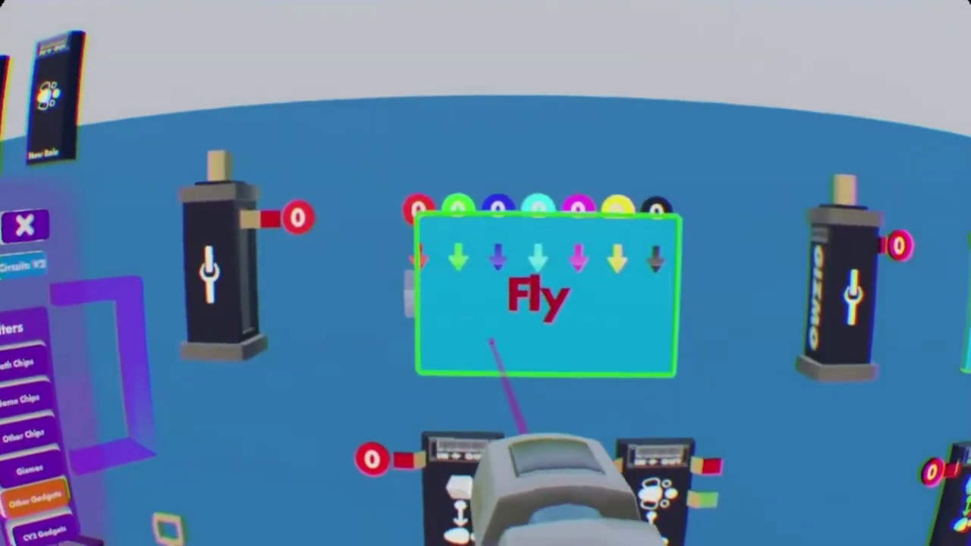
- Configure the Fly panel with Physics Mode set to Decoration and Is Grabbable turned on
click(431, 372)
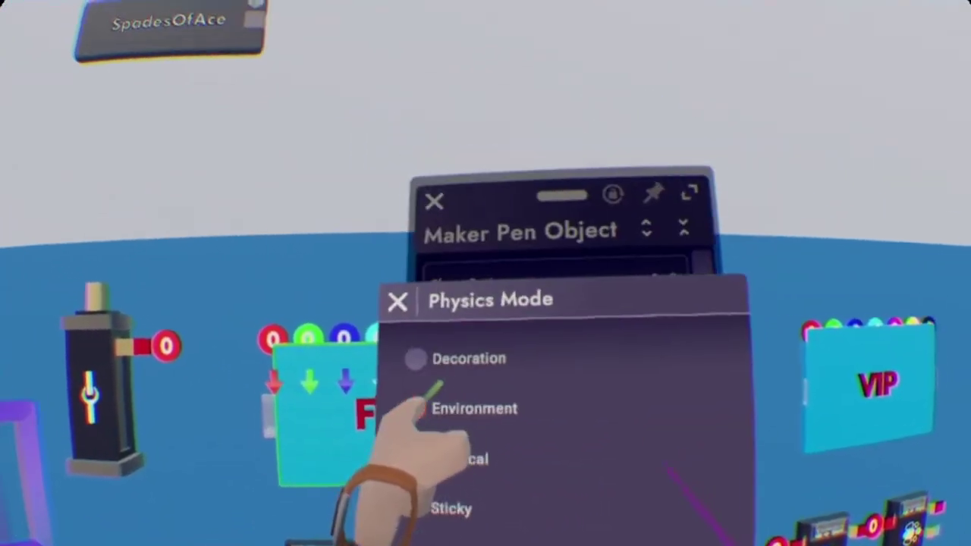
click(417, 408)
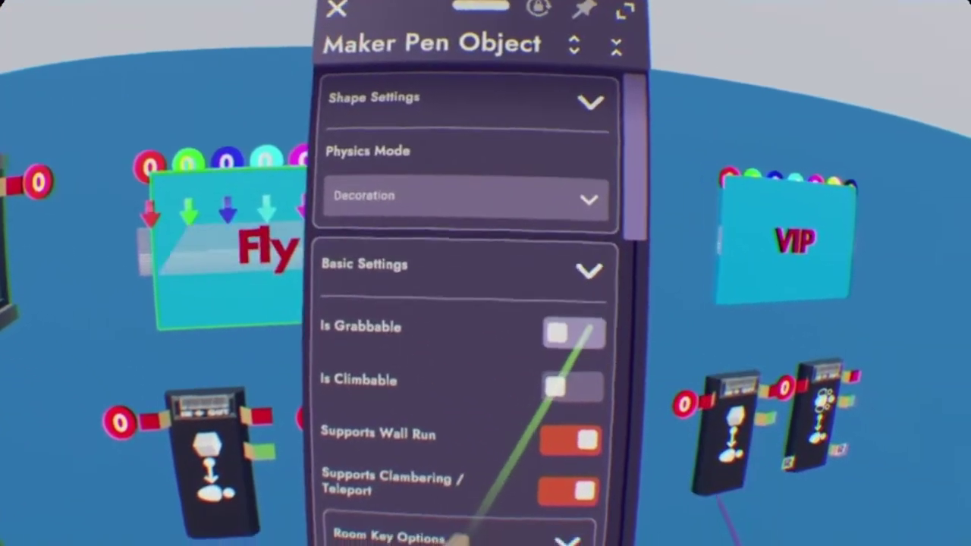
click(618, 367)
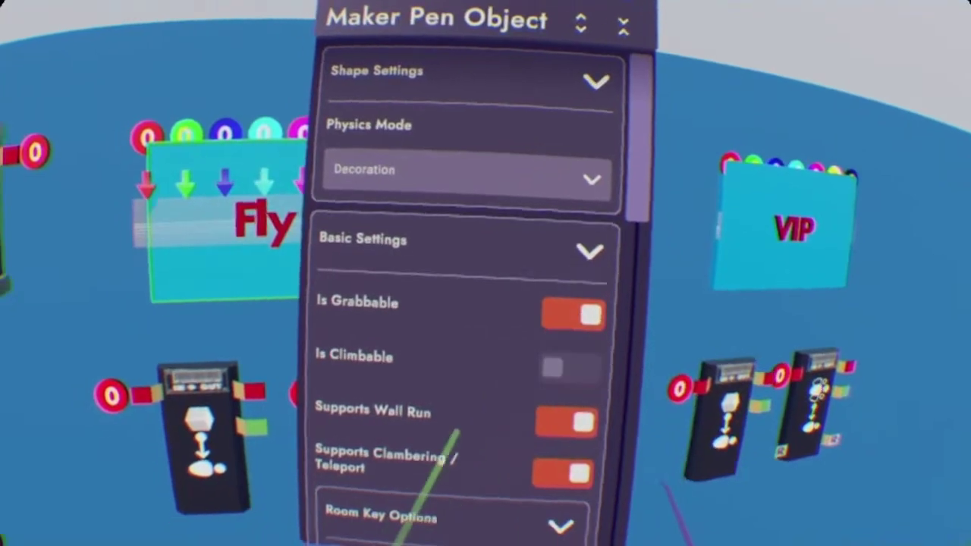
- Add the tag fly to the Fly panel
scroll(461, 379, down, 5)
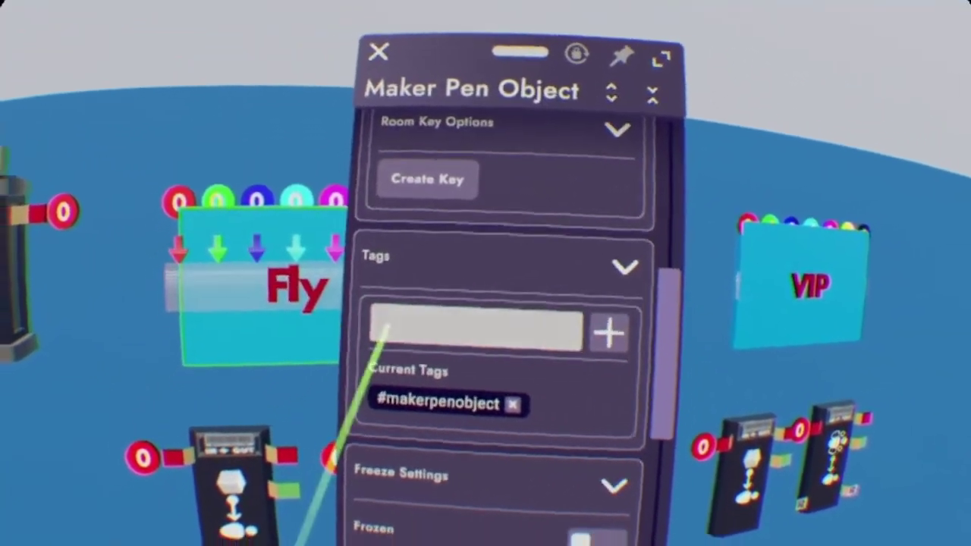
click(383, 364)
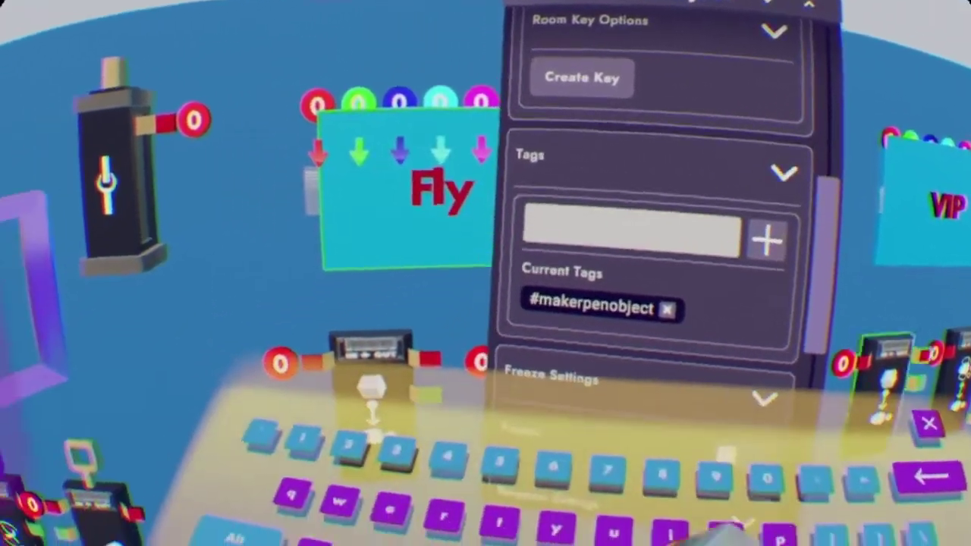
text(fly)
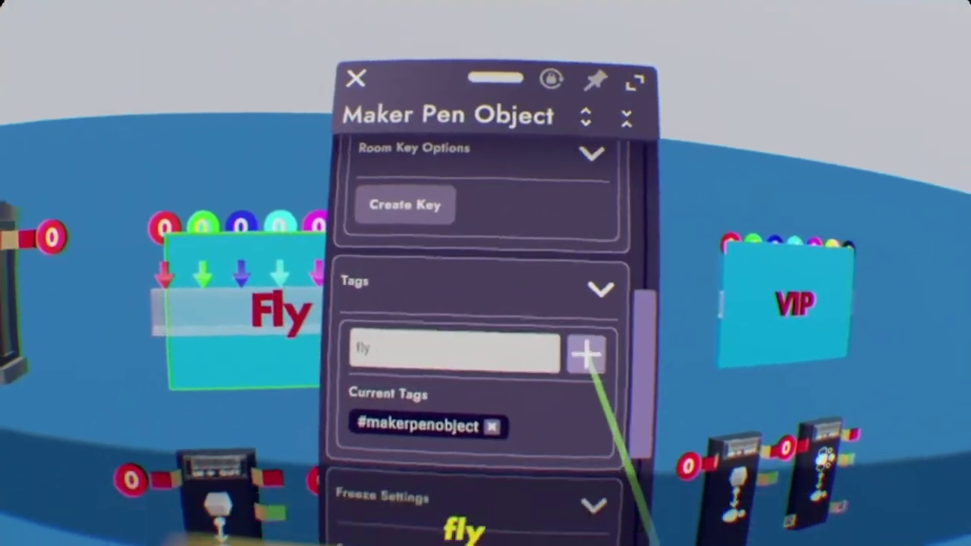
click(586, 355)
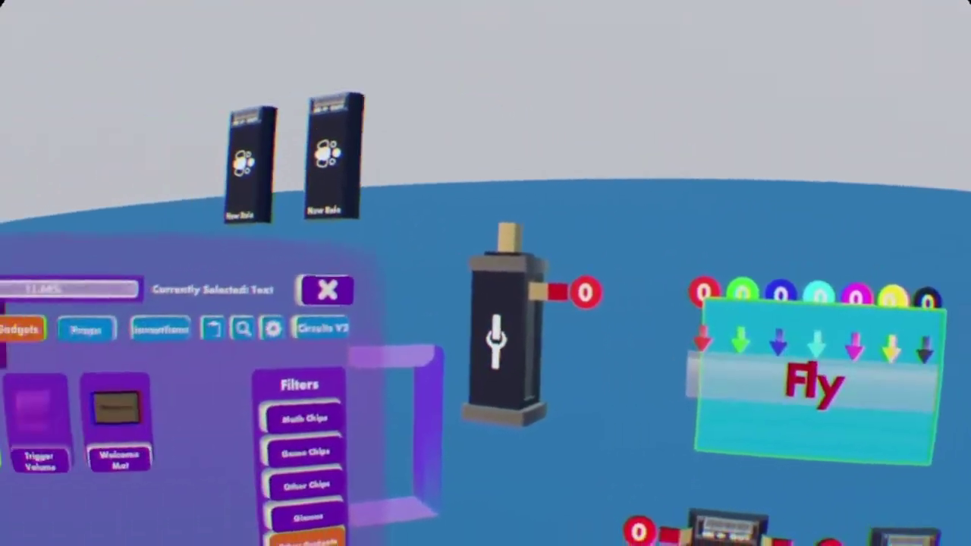
- Wire the Clamp gizmo beside the Fly button to the button's parts, and enclose the button in a Trigger Volume
click(327, 290)
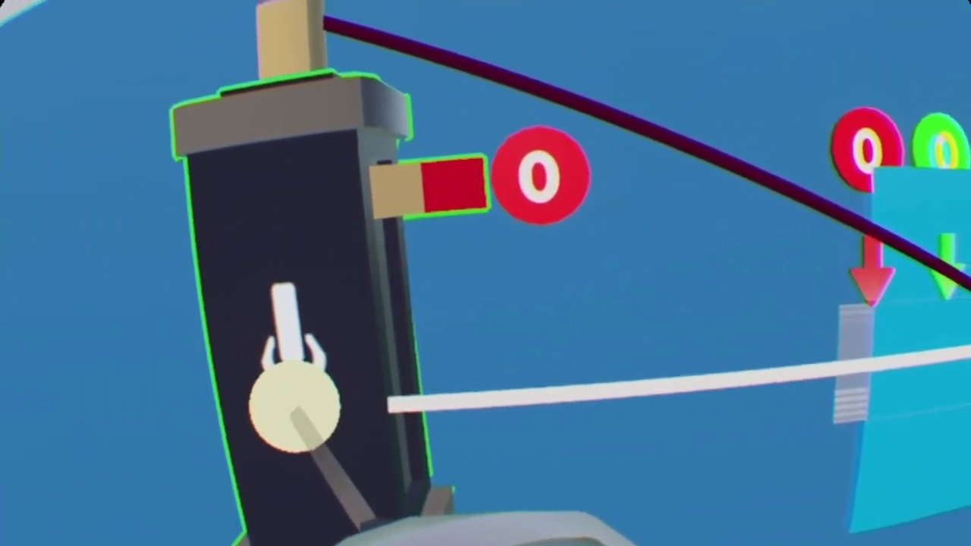
click(294, 405)
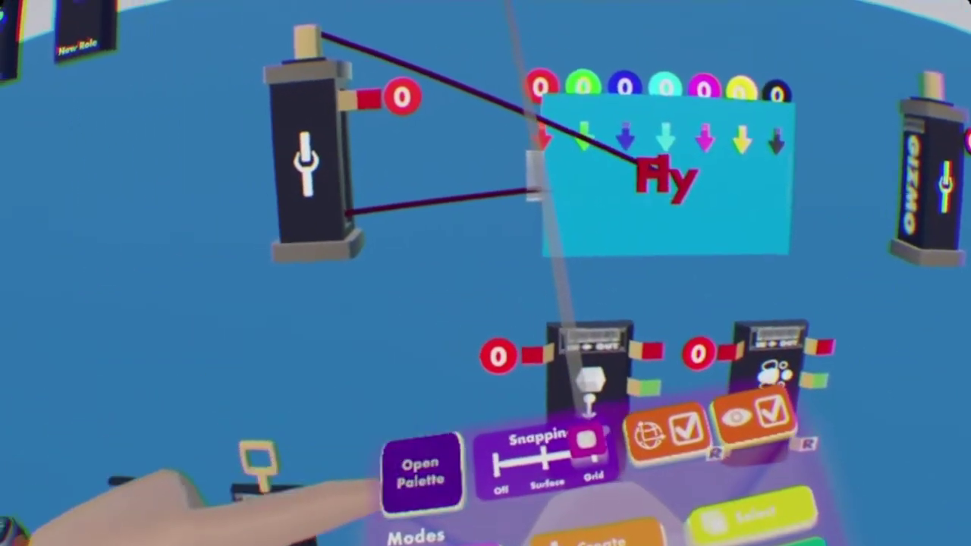
click(396, 461)
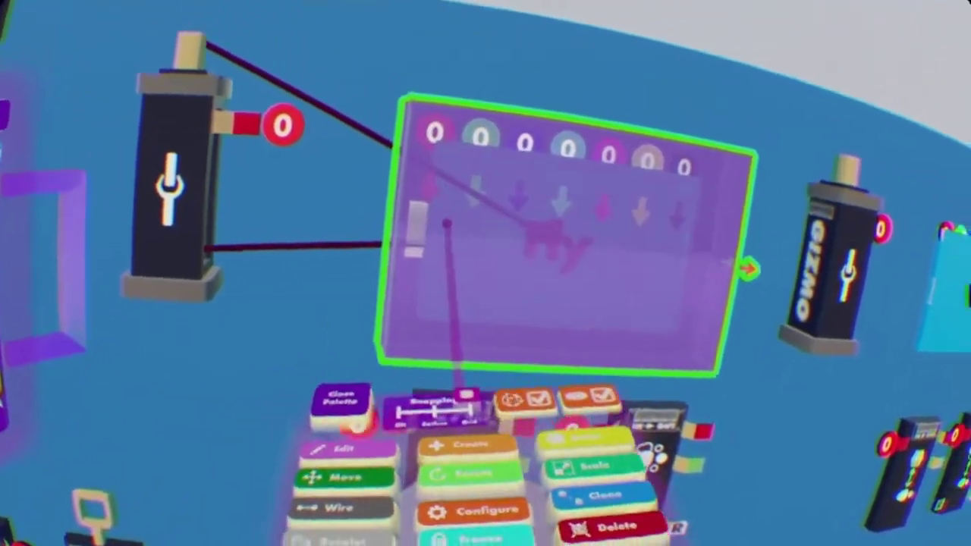
click(447, 225)
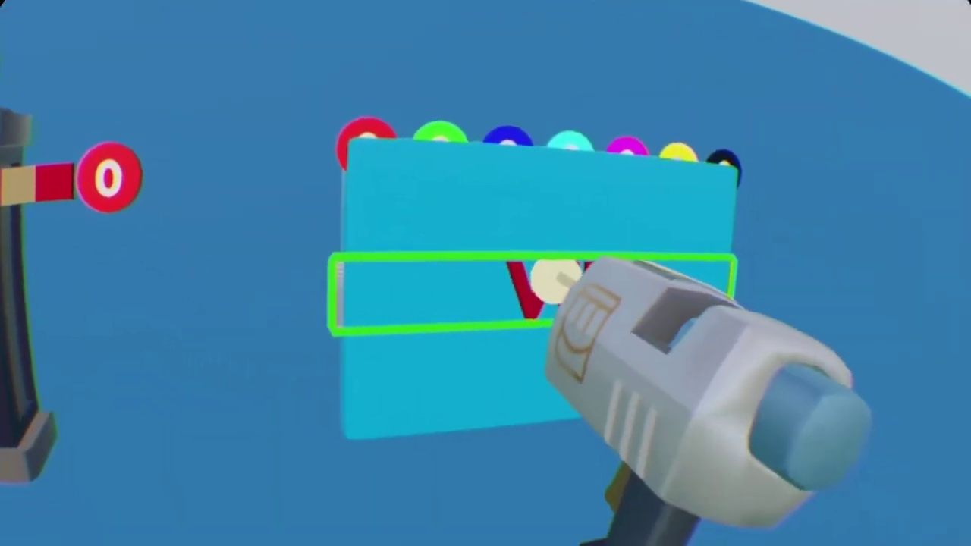
- Wire the other Clamp gizmo to the VIP button's parts and enclose that button in its own Trigger Volume
drag(568, 291, 349, 177)
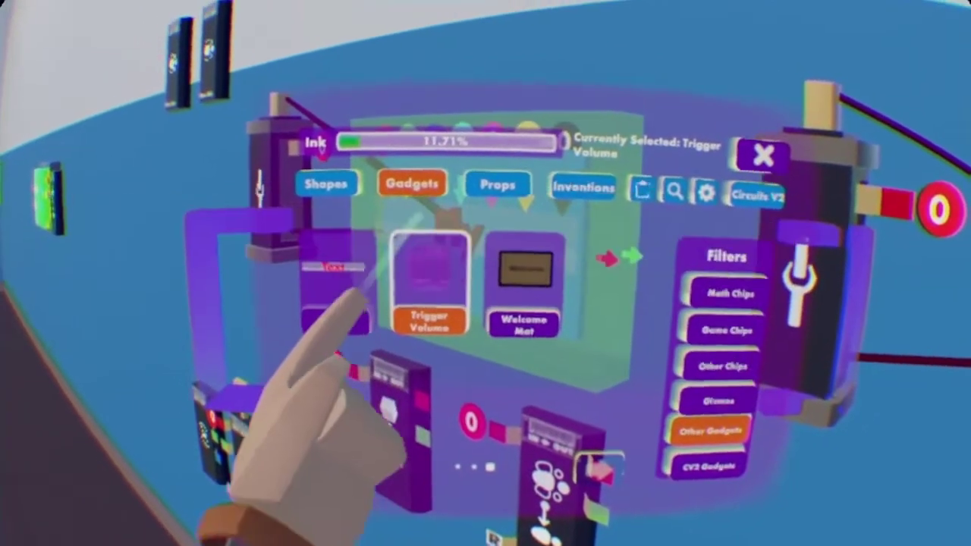
click(275, 265)
click(295, 261)
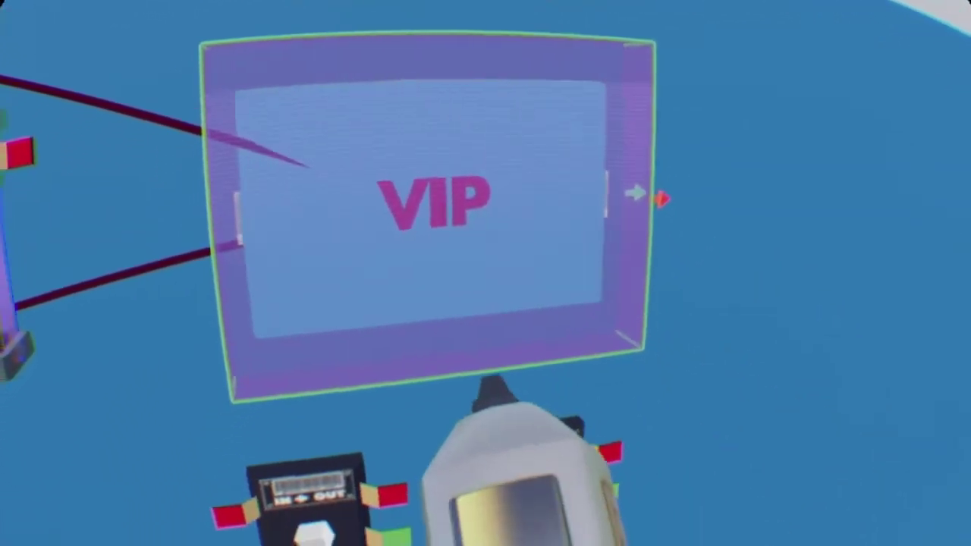
- Configure the VIP button's Trigger Volume to keep track of Objects and filter by the tag VIP
click(330, 529)
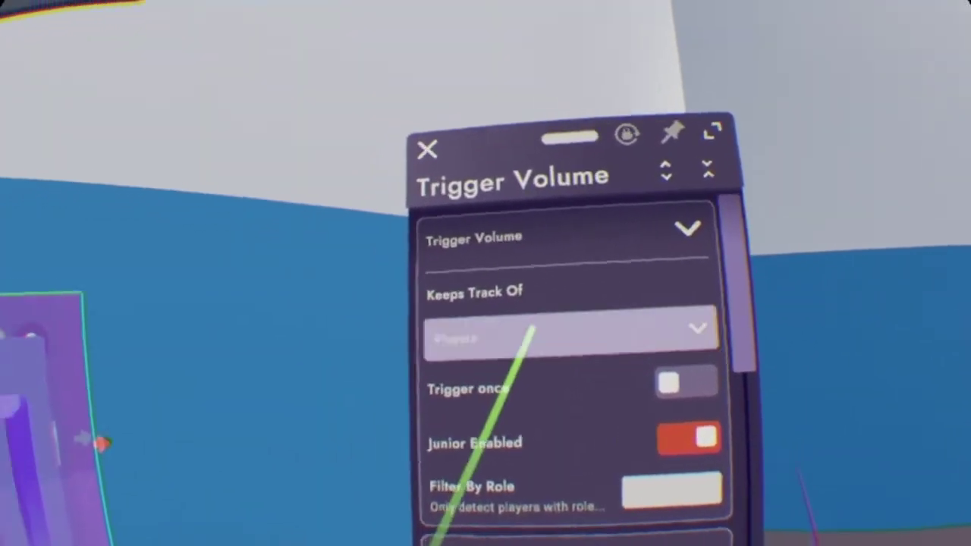
click(533, 329)
click(546, 355)
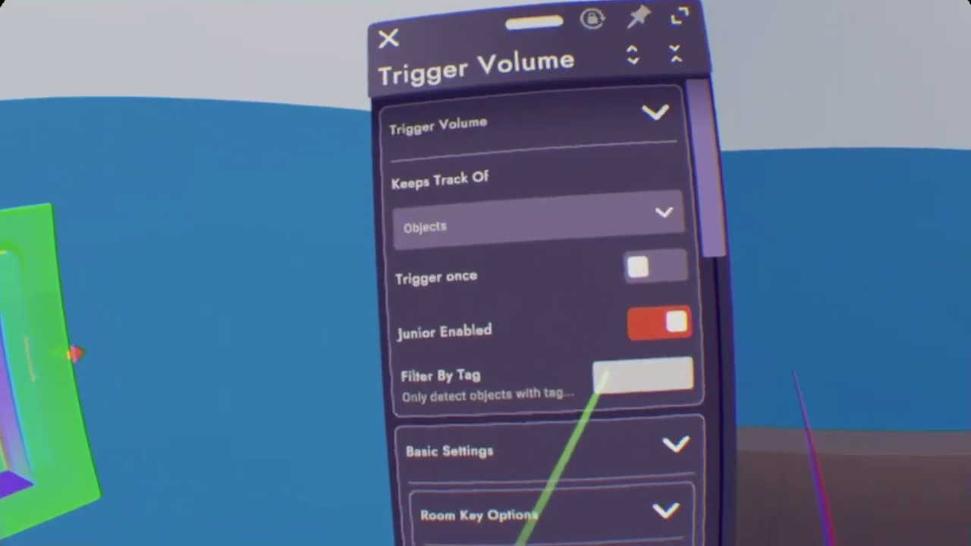
click(606, 370)
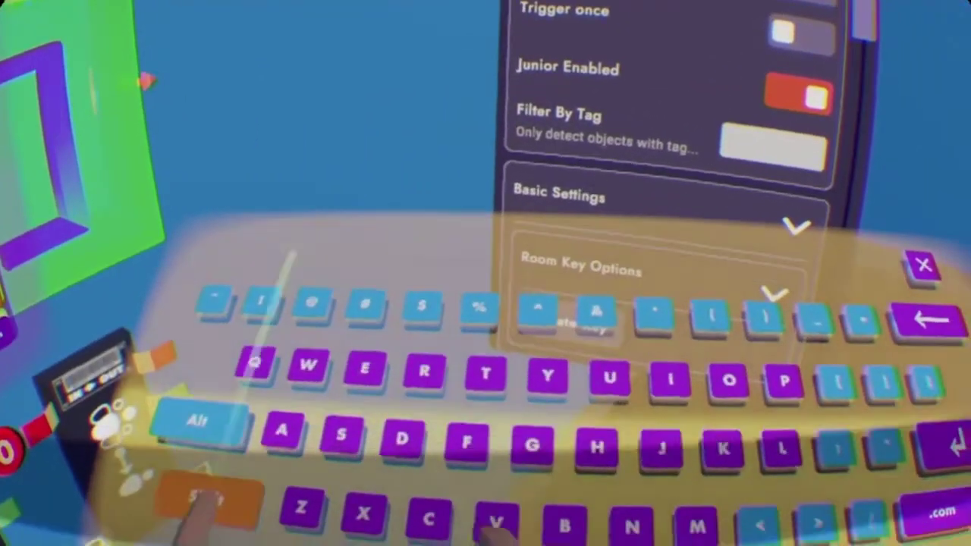
text(VIP)
key(Return)
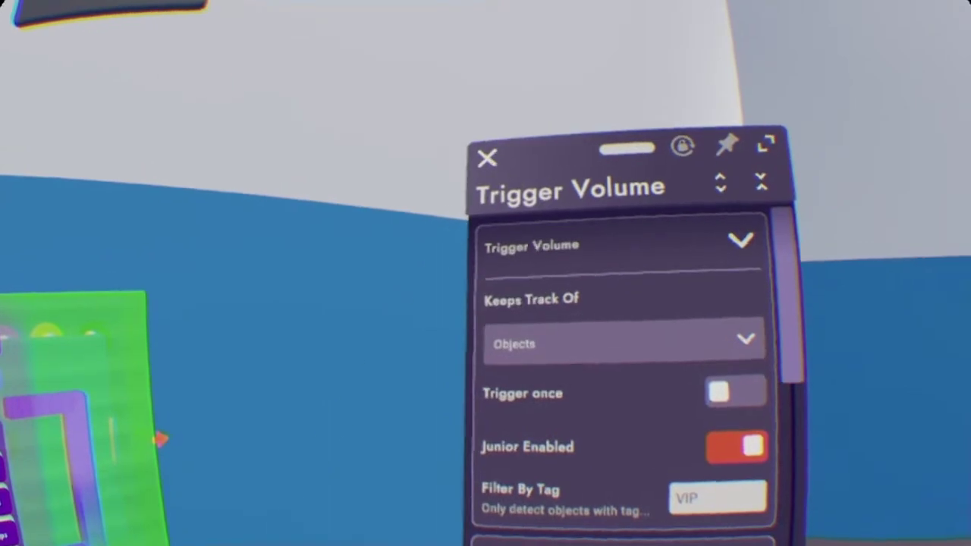
click(487, 157)
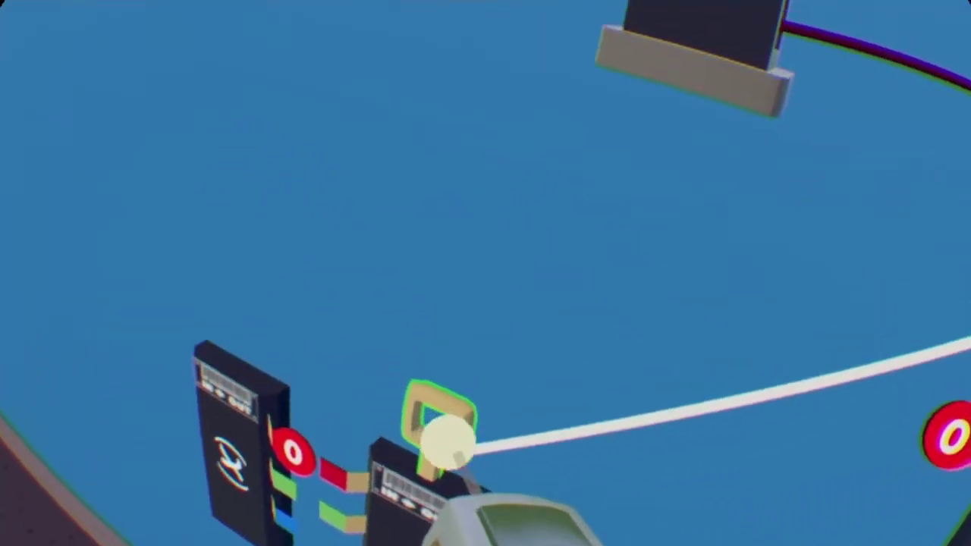
- Wire the loop-shaped connector on the chip beside the variable chip to the object chips below the buttons
click(423, 418)
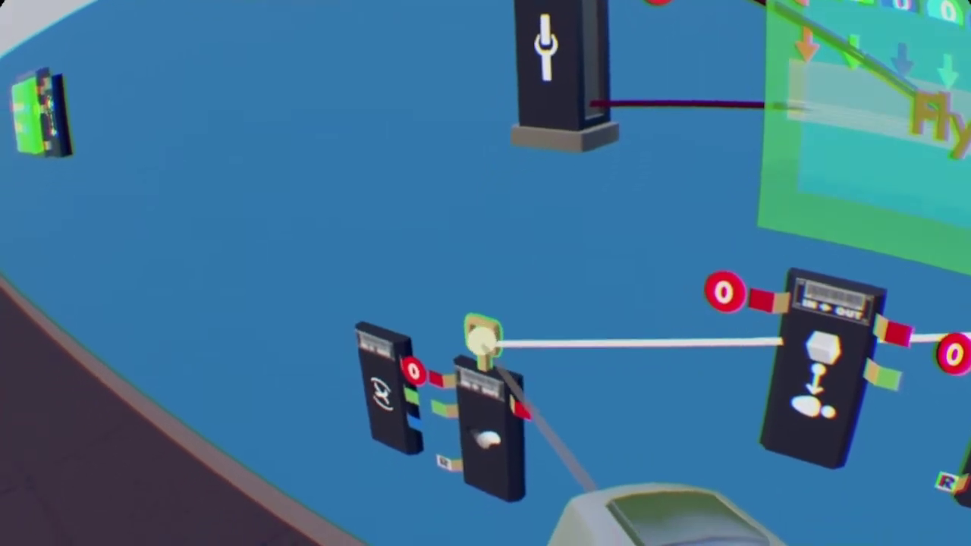
click(423, 404)
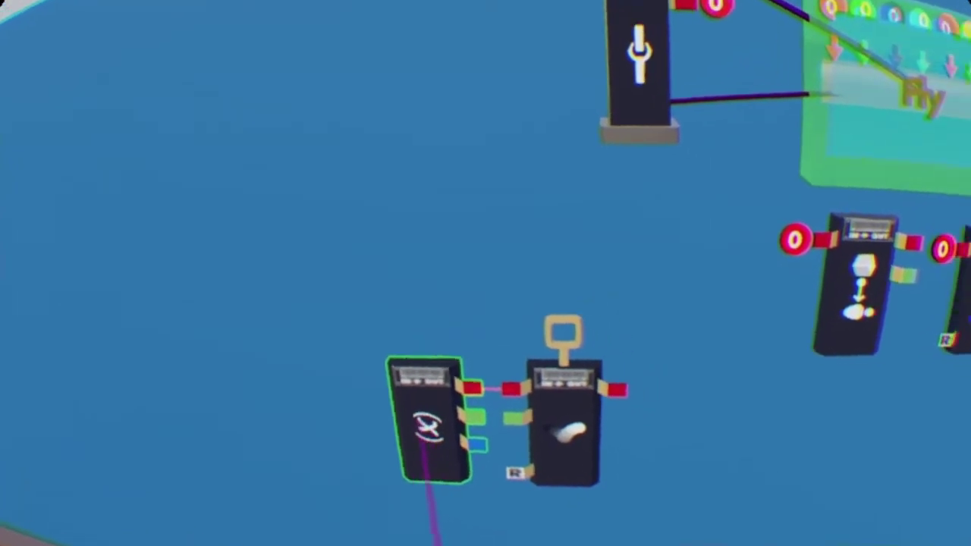
- Set the R Signal of the Variable Chip to 1
click(425, 447)
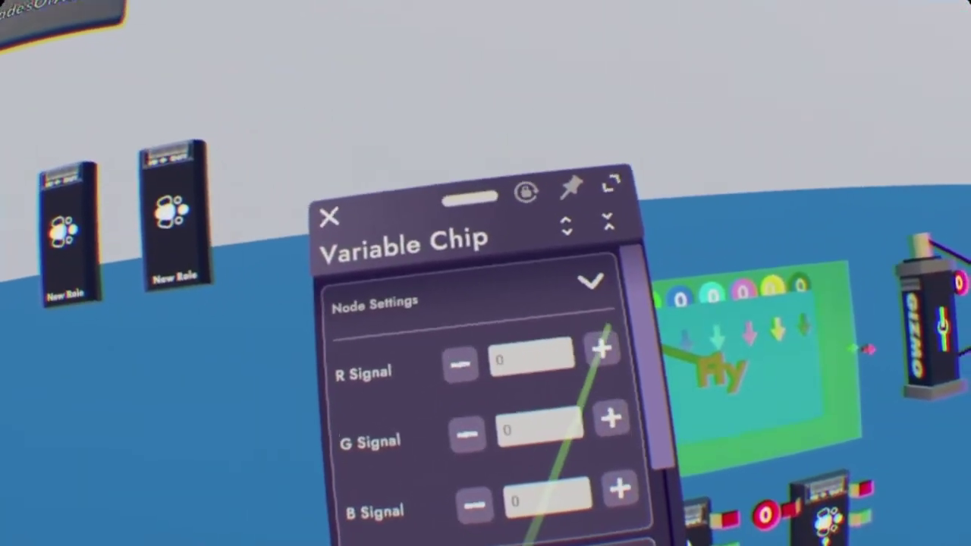
click(601, 377)
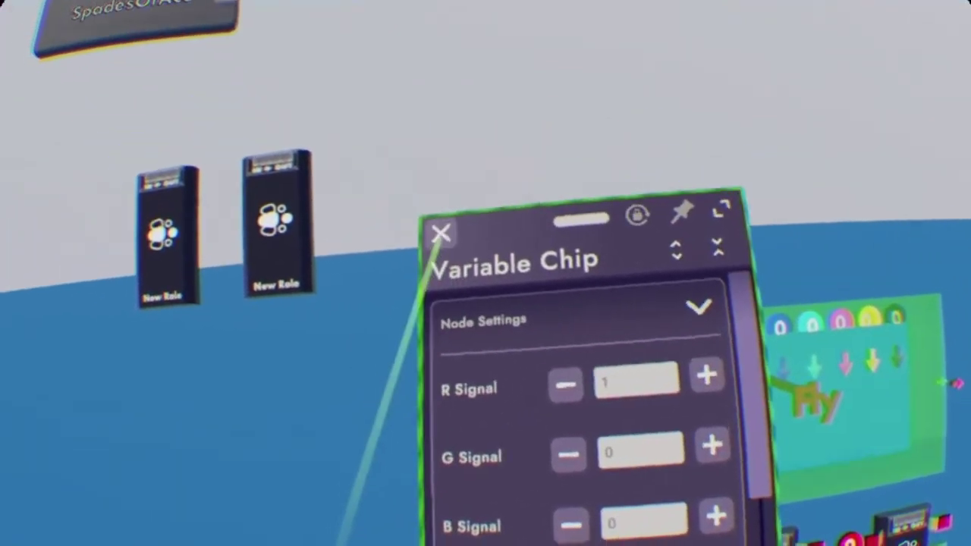
click(440, 234)
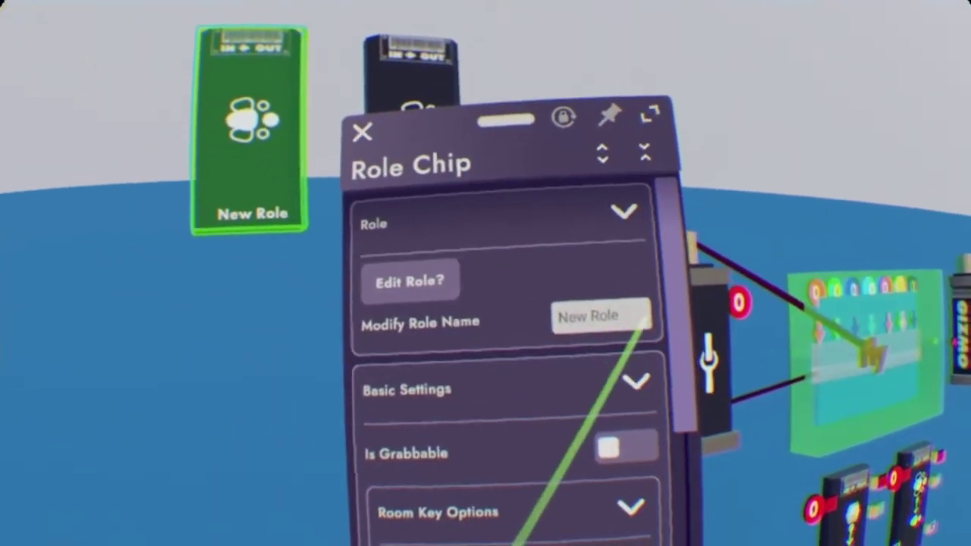
- Rename the role on the first Role Chip as Fly and override its Can Fly setting to enable flying
click(600, 282)
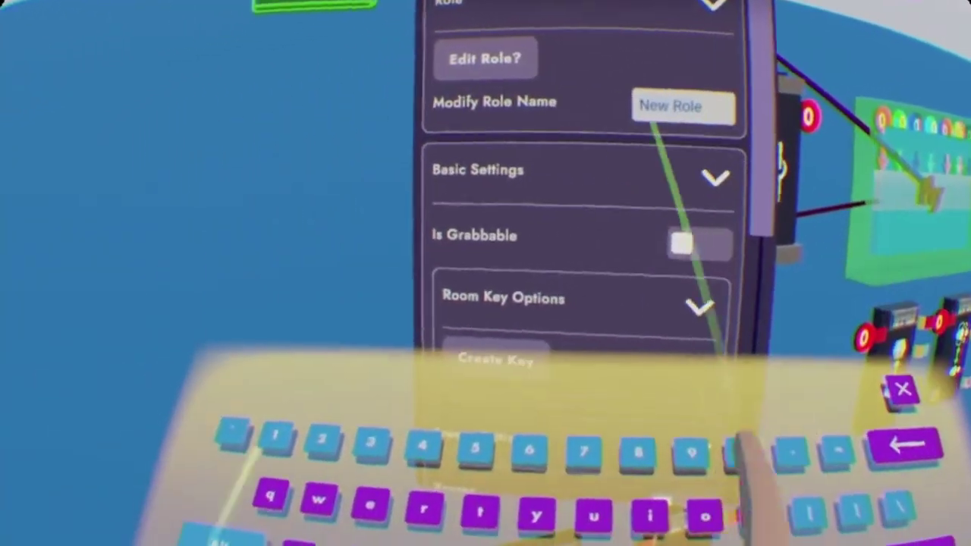
text(Fly)
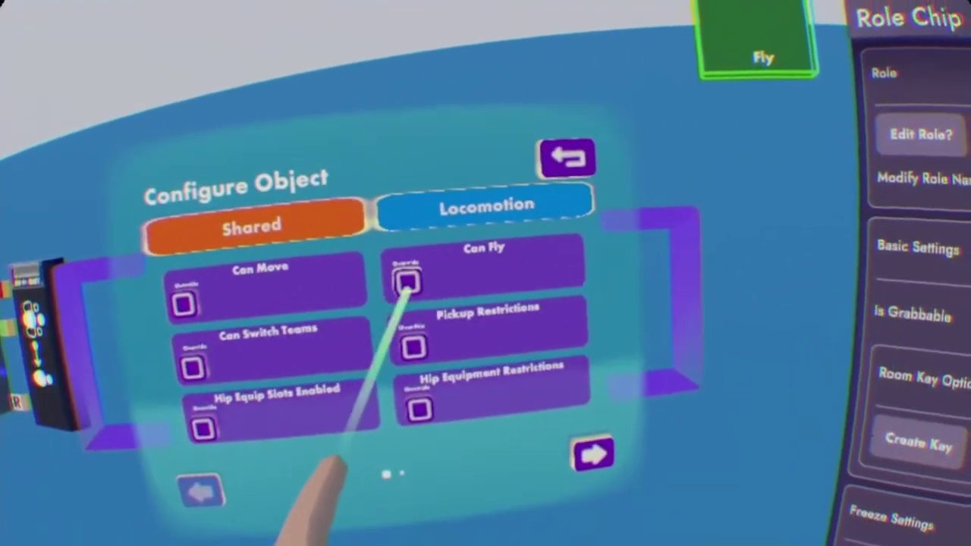
click(386, 285)
drag(430, 284, 522, 279)
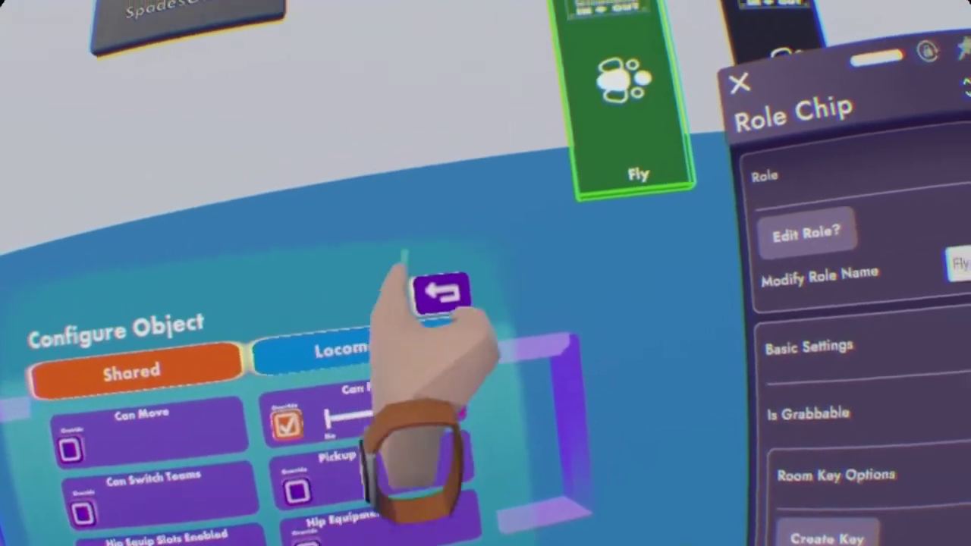
click(520, 218)
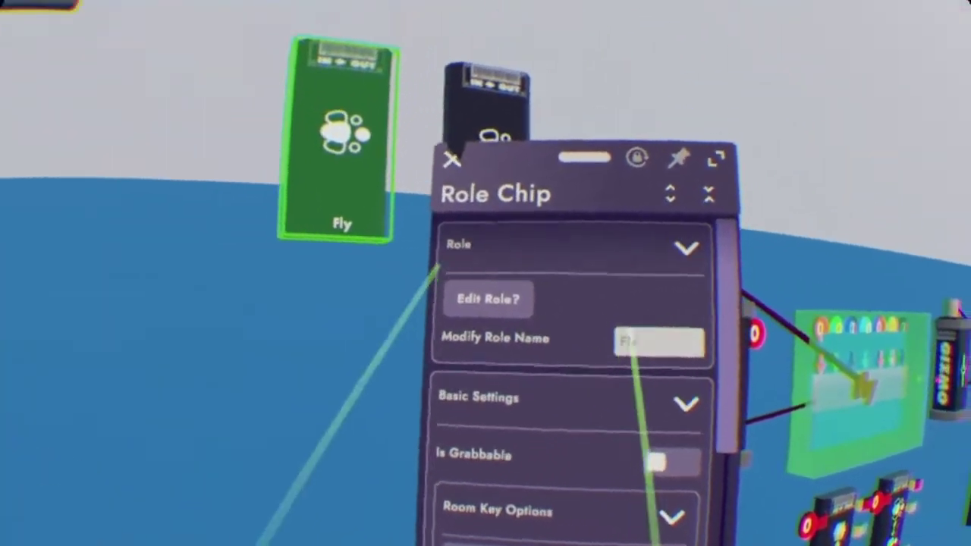
click(463, 176)
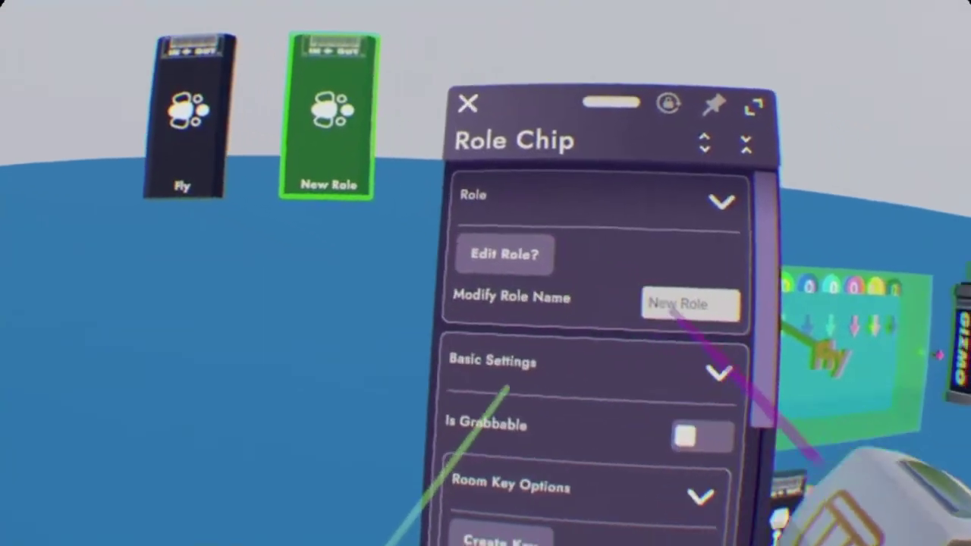
- Rename the role on the second Role Chip as VIP
click(687, 305)
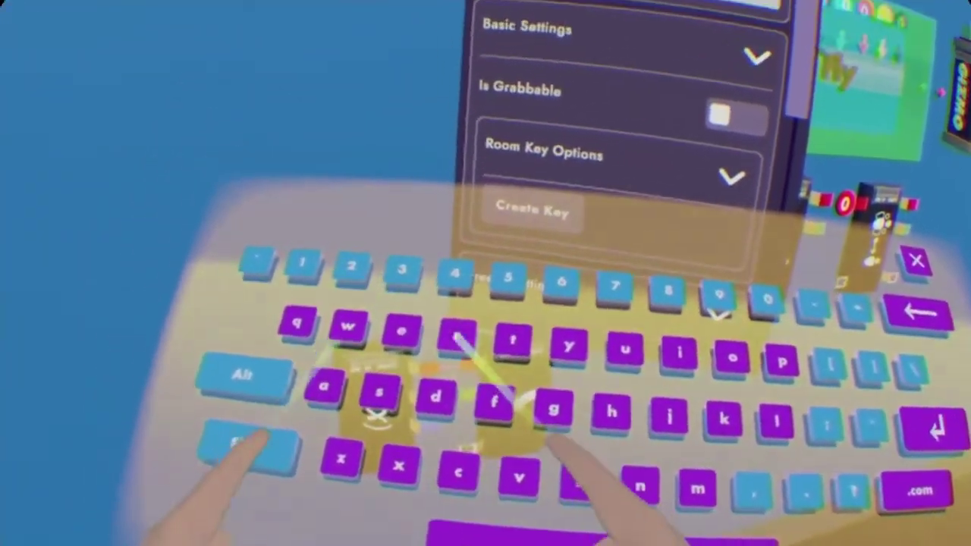
text(VI)
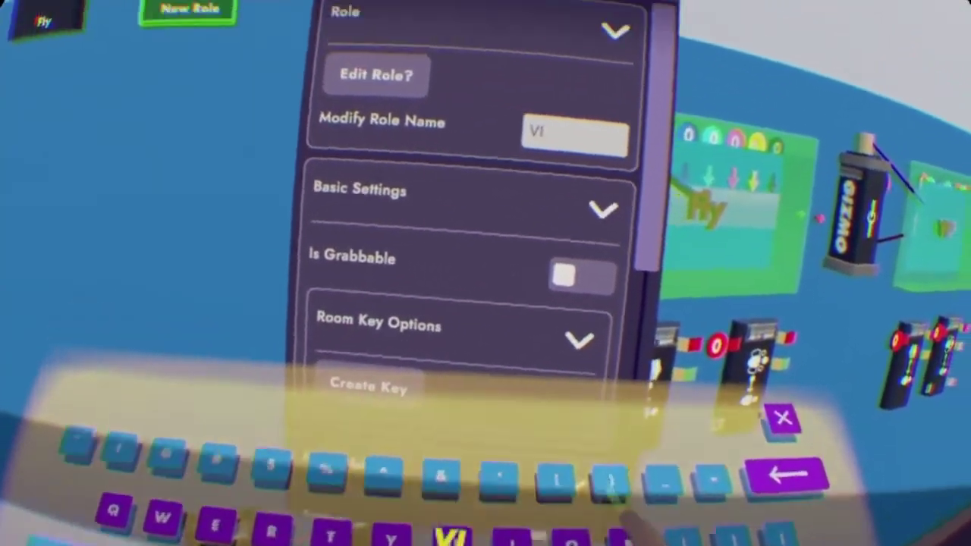
text(P)
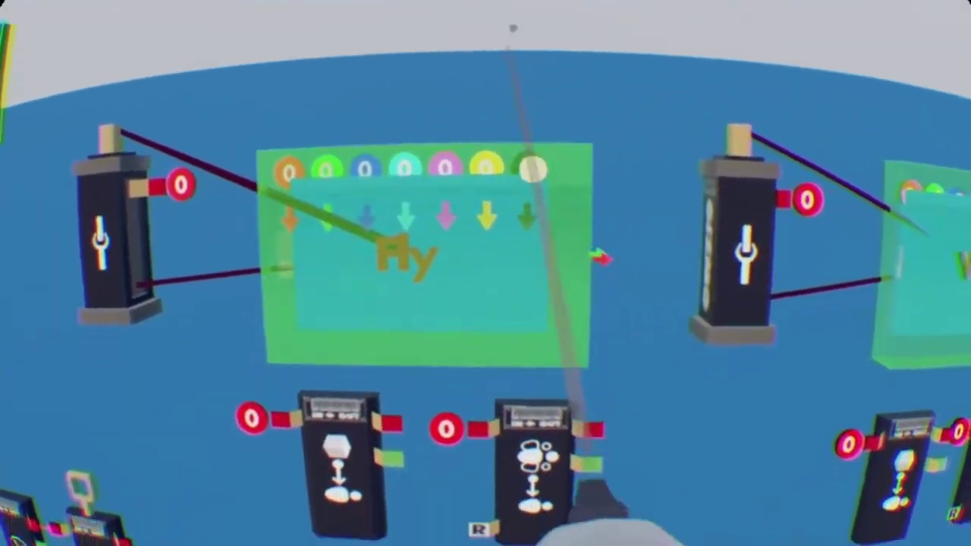
- Wire the Fly button's Trigger Volume through the two chips below it and map the Add Player Role chip to Fly
right_click(533, 170)
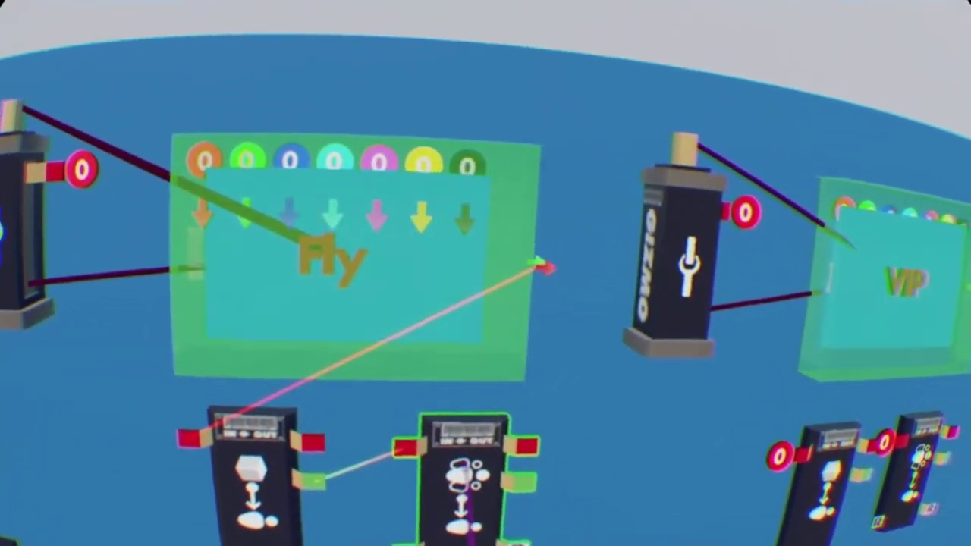
click(467, 472)
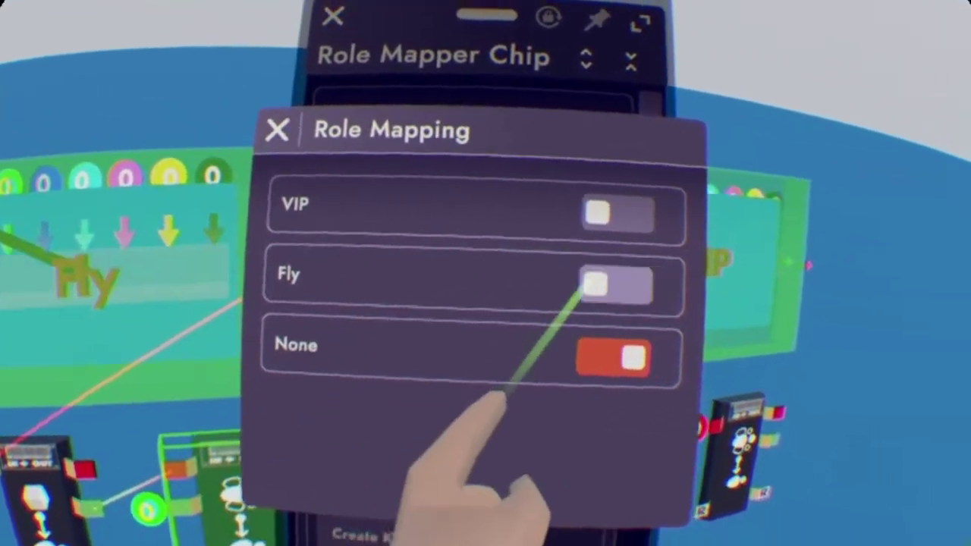
click(593, 285)
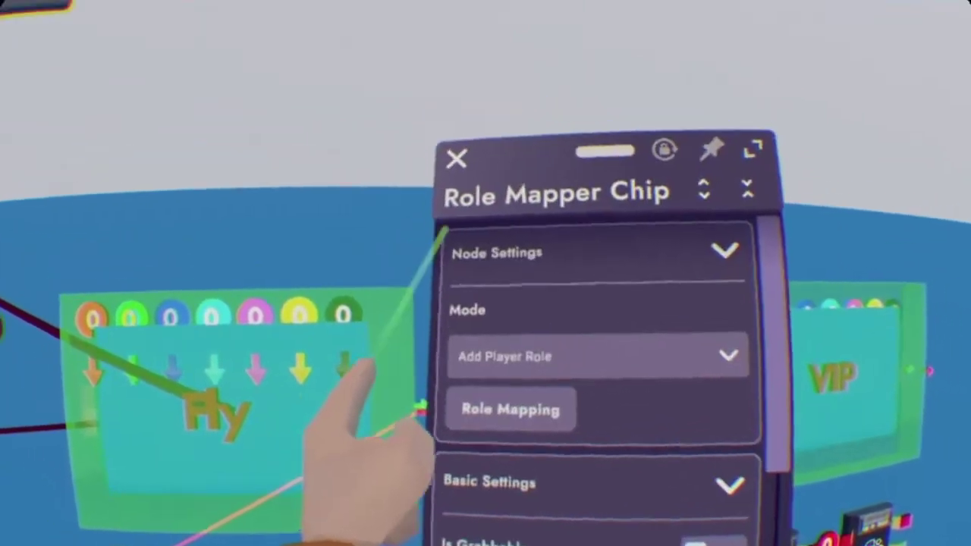
click(456, 158)
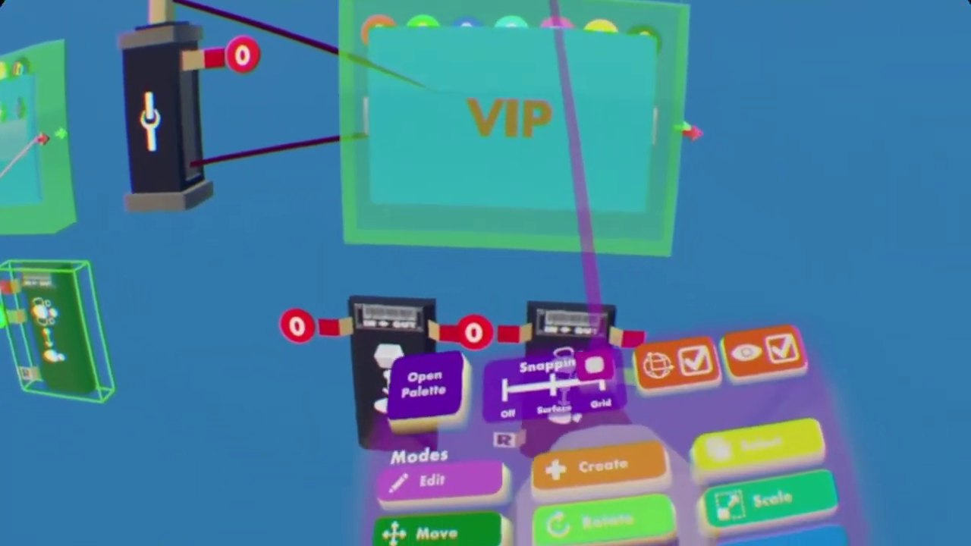
- Wire the VIP Trigger Volume through its two chips and set the Role Mapper Chip to Add Player Role with VIP mapped
click(425, 385)
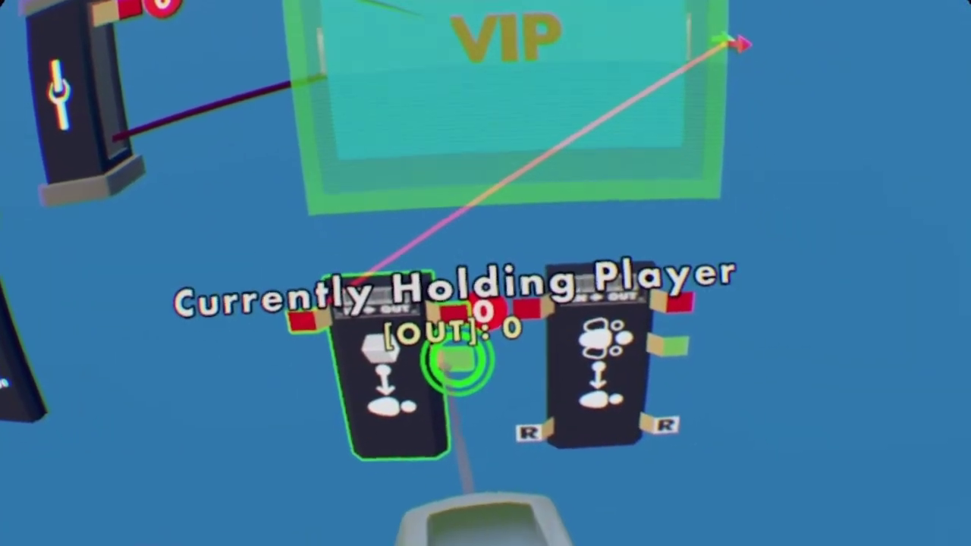
drag(457, 362, 406, 377)
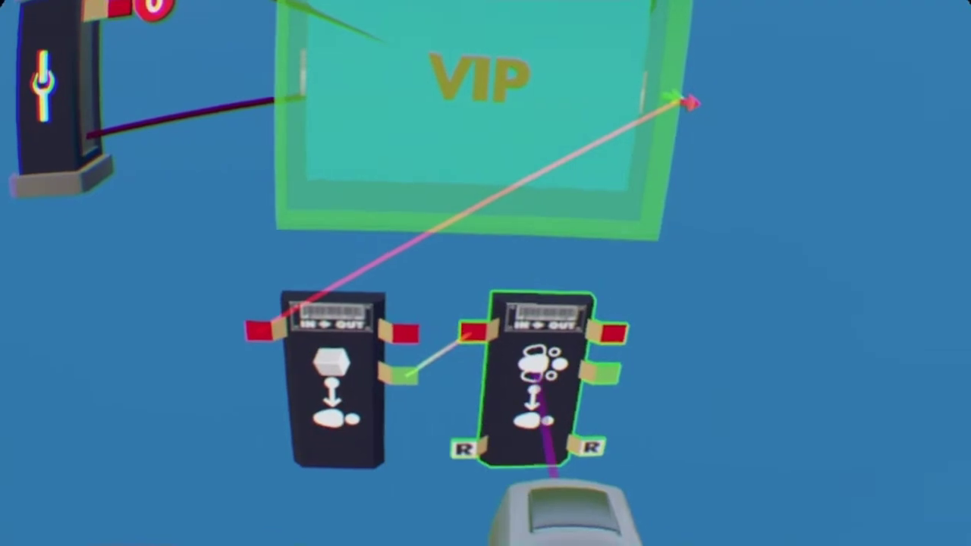
click(536, 375)
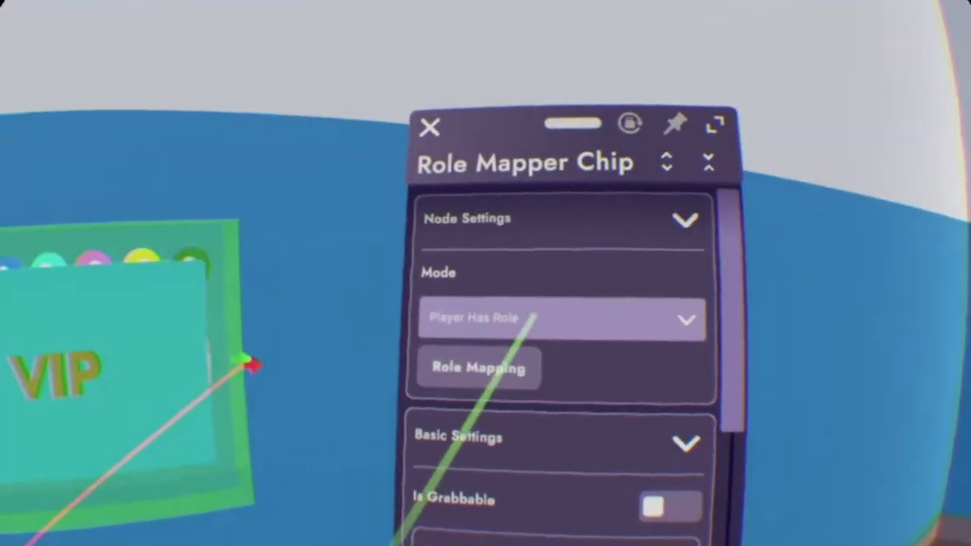
click(559, 318)
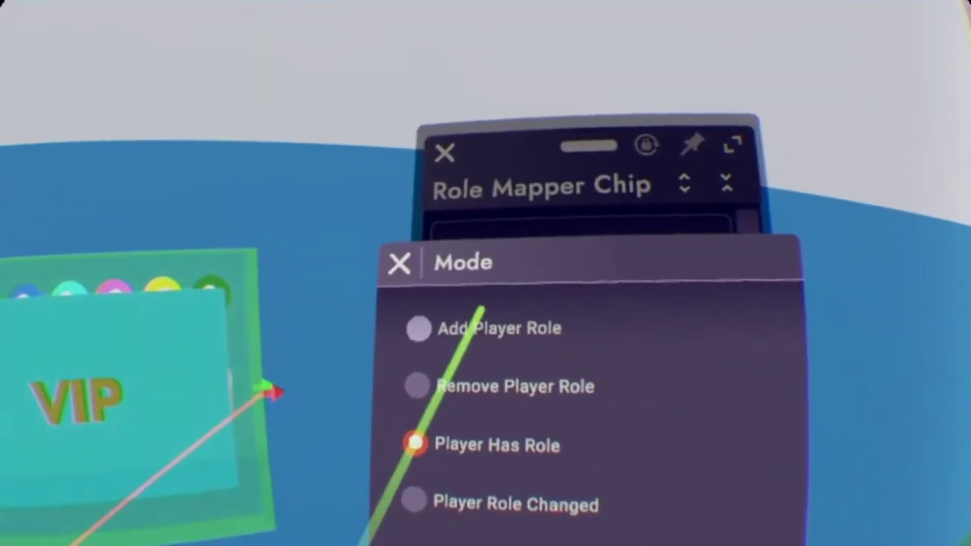
click(478, 327)
click(497, 336)
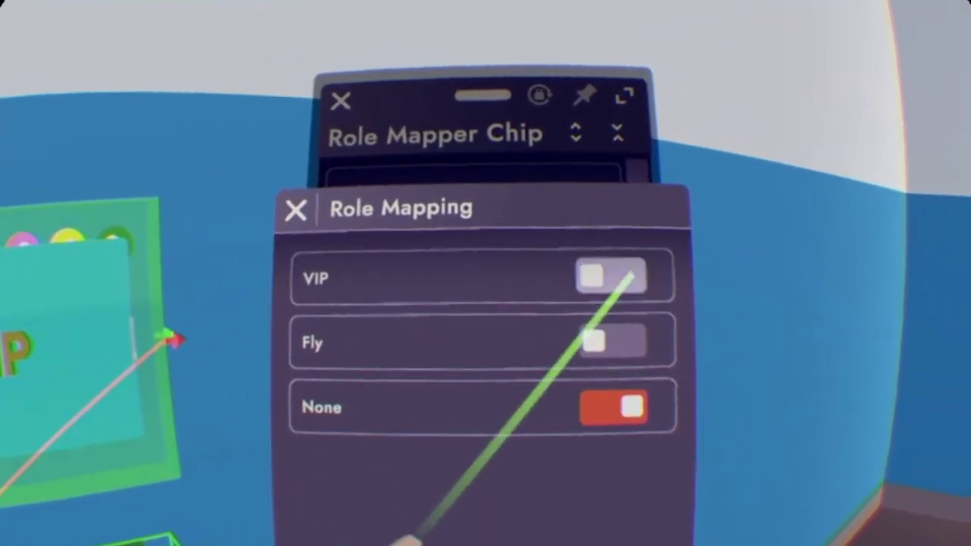
click(683, 232)
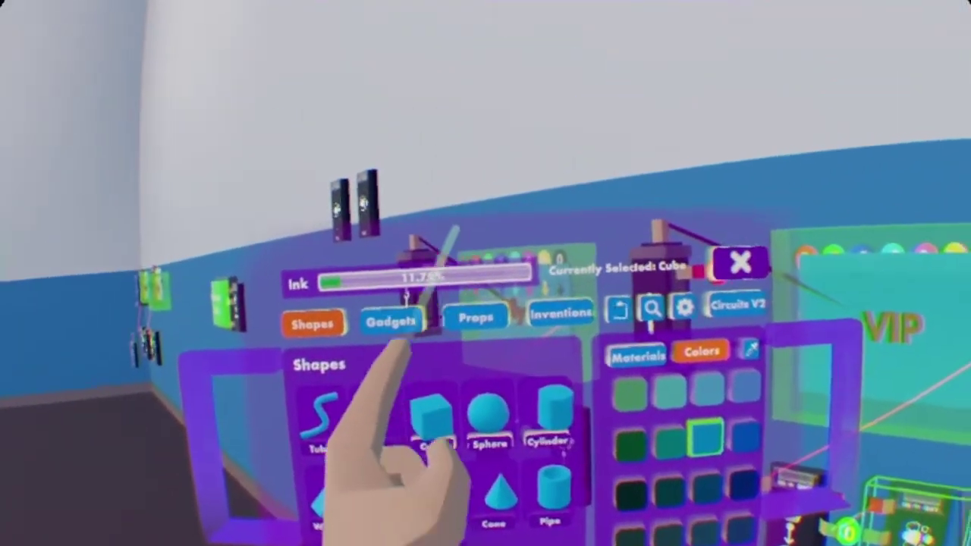
- Place a Button prop from the Dynamic props on the wall beside the VIP setup
click(390, 321)
click(449, 319)
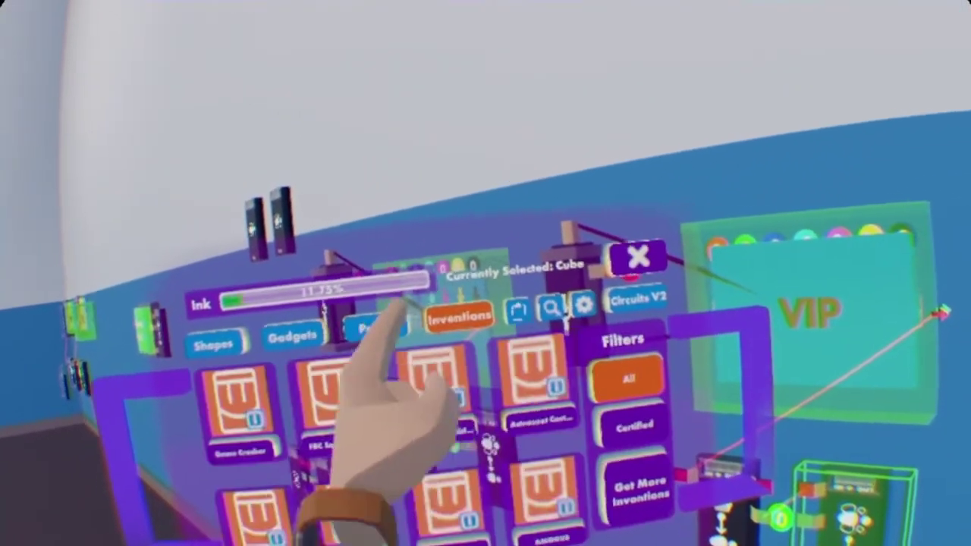
click(366, 325)
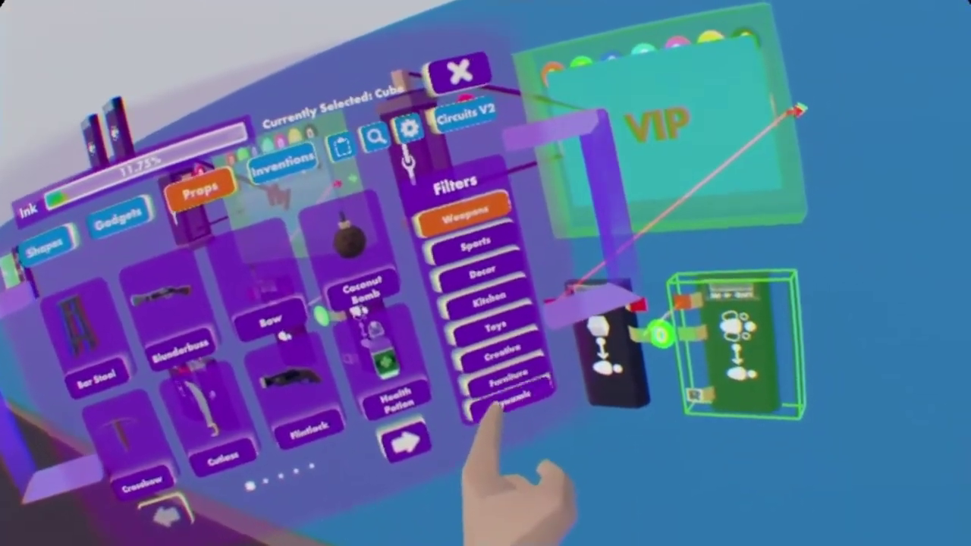
click(505, 398)
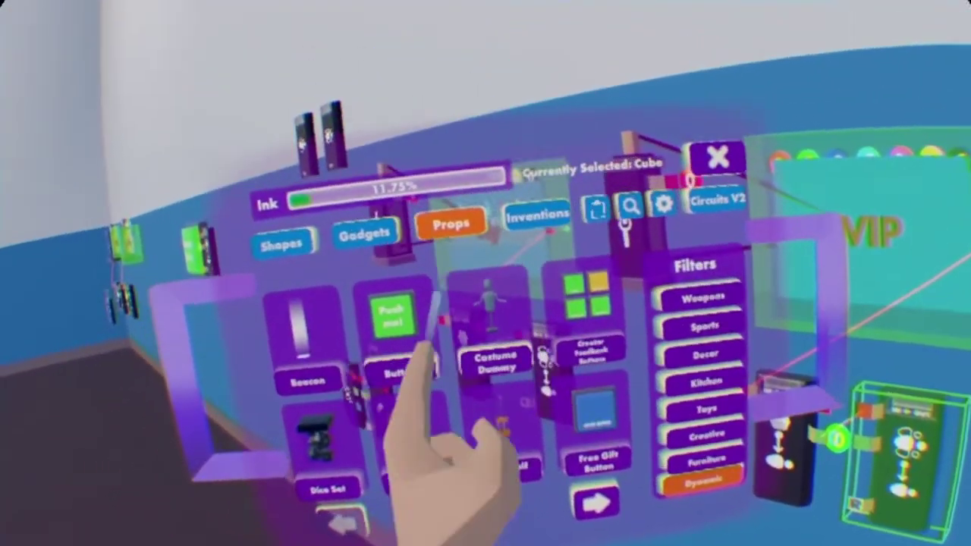
click(213, 300)
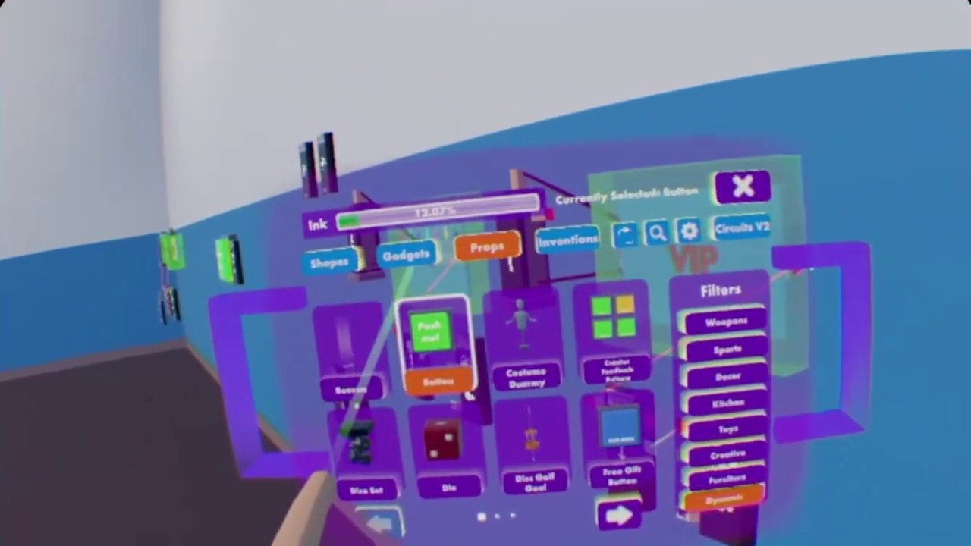
- Add a Role Mapper Chip beside the Push Me button and wire the When Button is Pressed output to its first input
click(405, 254)
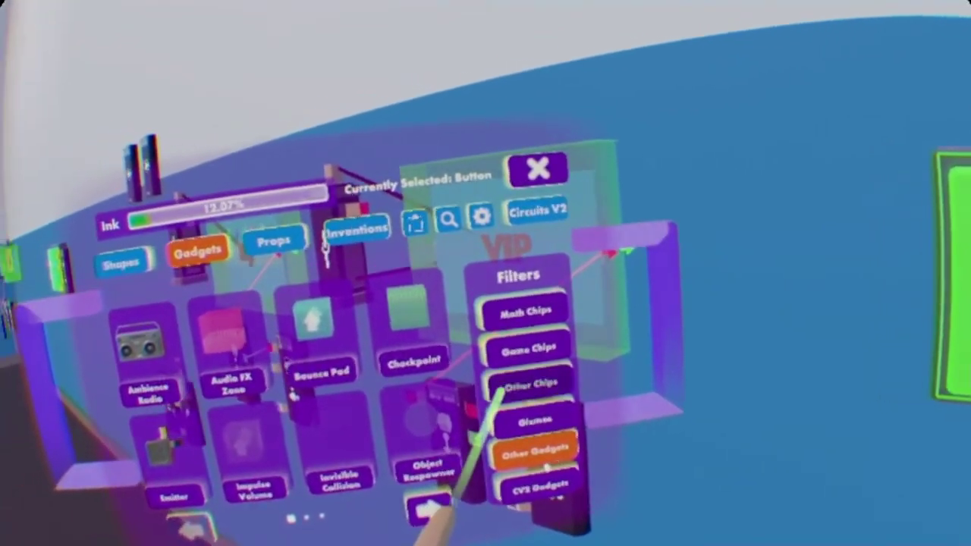
click(499, 375)
click(570, 347)
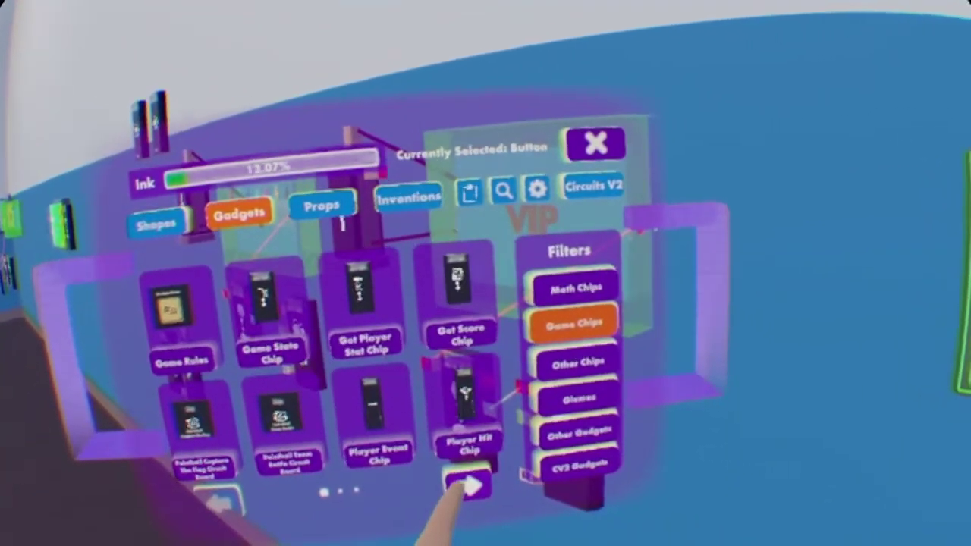
click(468, 484)
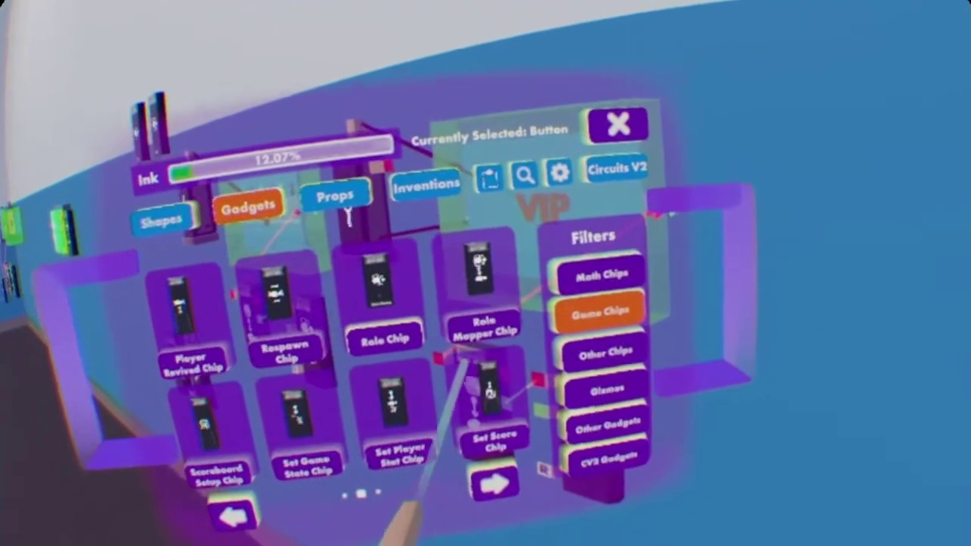
click(421, 325)
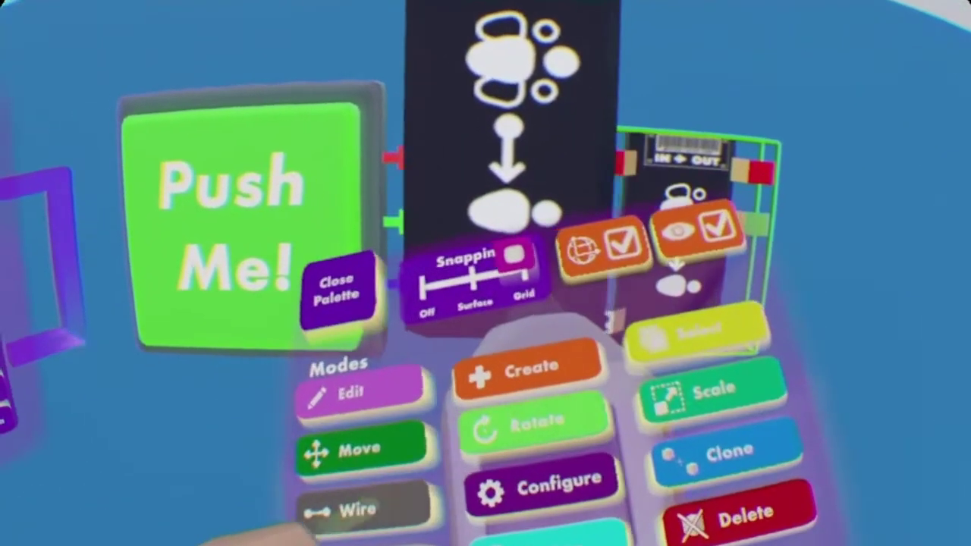
click(357, 511)
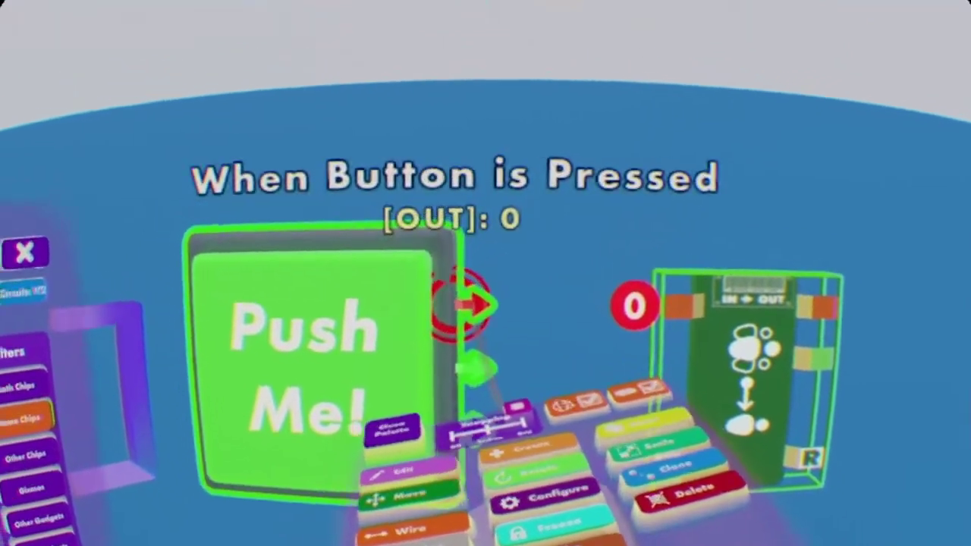
drag(446, 326, 514, 314)
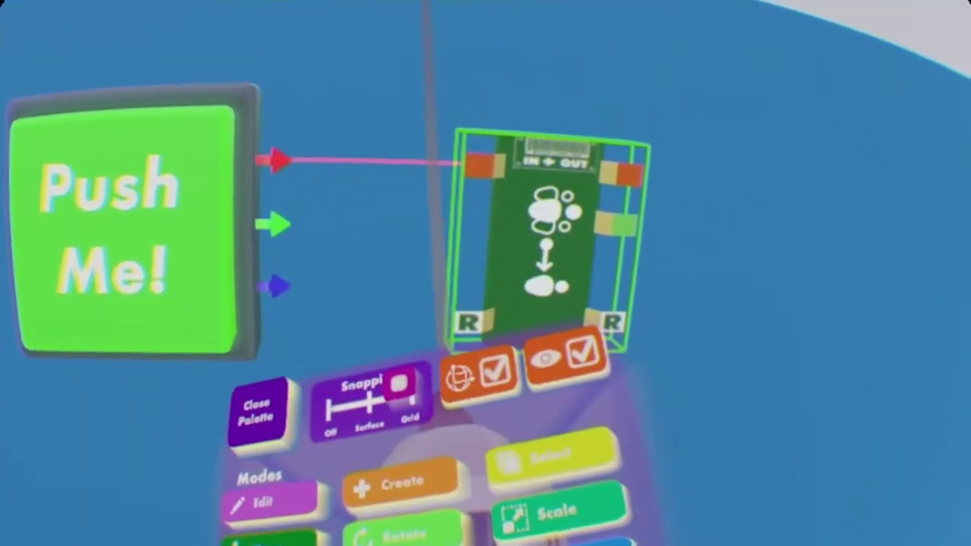
- Set the Role Mapper Chip beside the Push Me button to Remove Player Role and map it to Fly
click(467, 524)
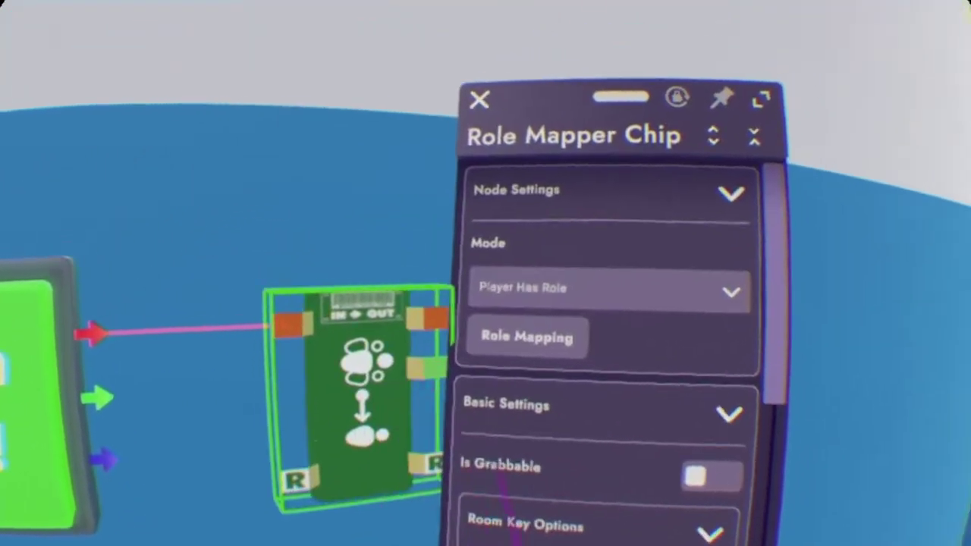
click(489, 311)
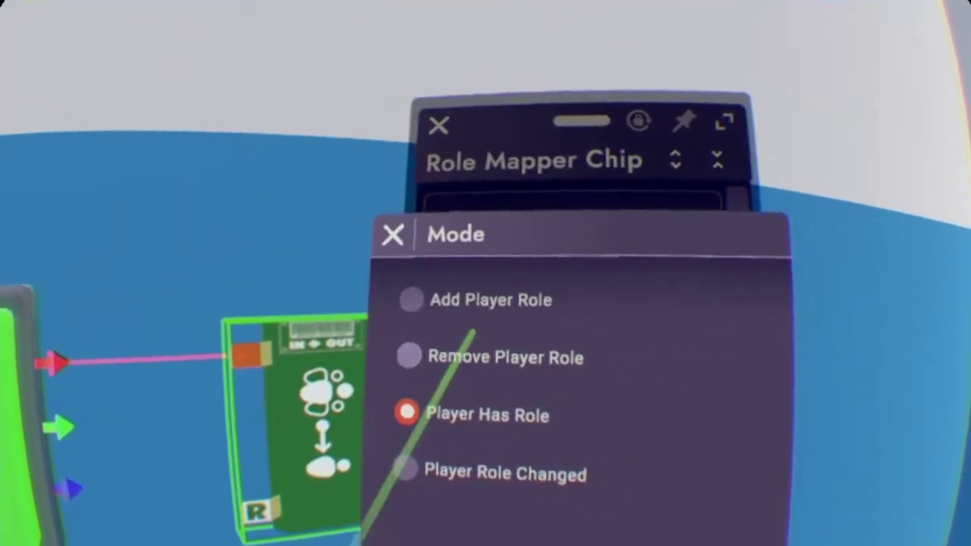
click(478, 355)
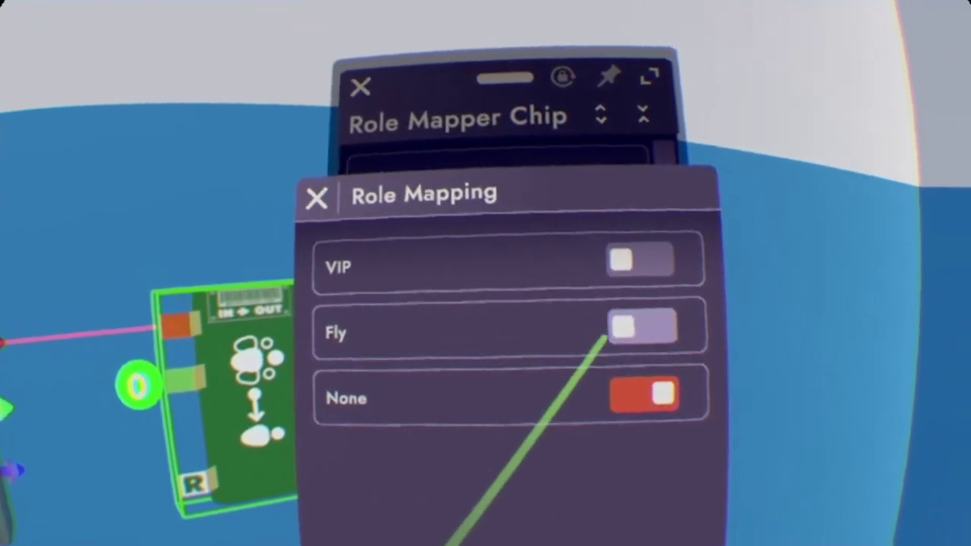
click(634, 339)
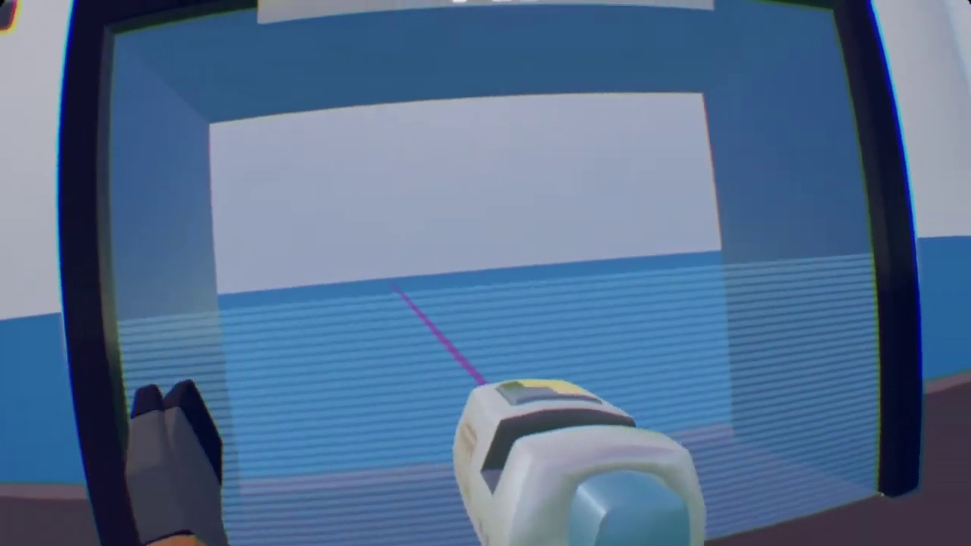
- Open the Maker Pen palette
click(387, 320)
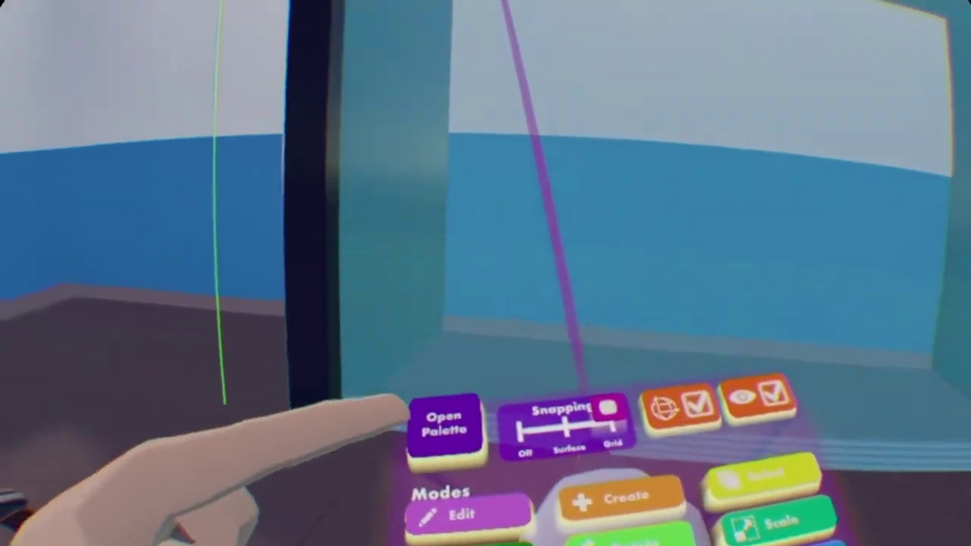
click(432, 421)
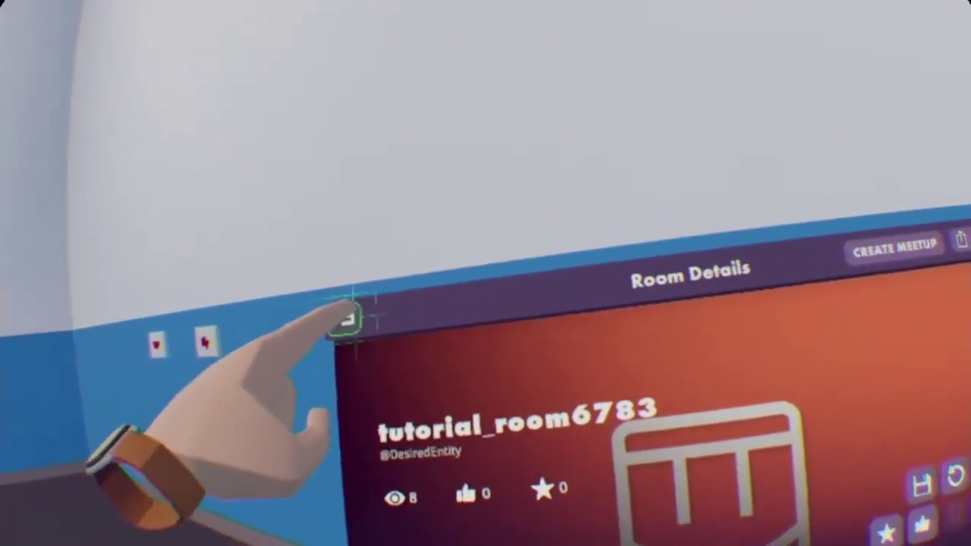
- Start a new key for this room and name it Fly
click(348, 319)
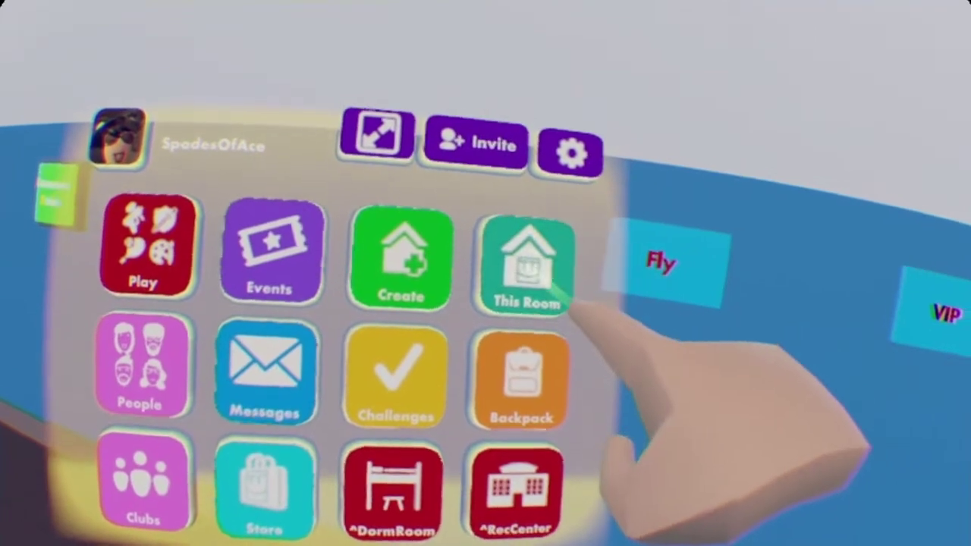
click(561, 296)
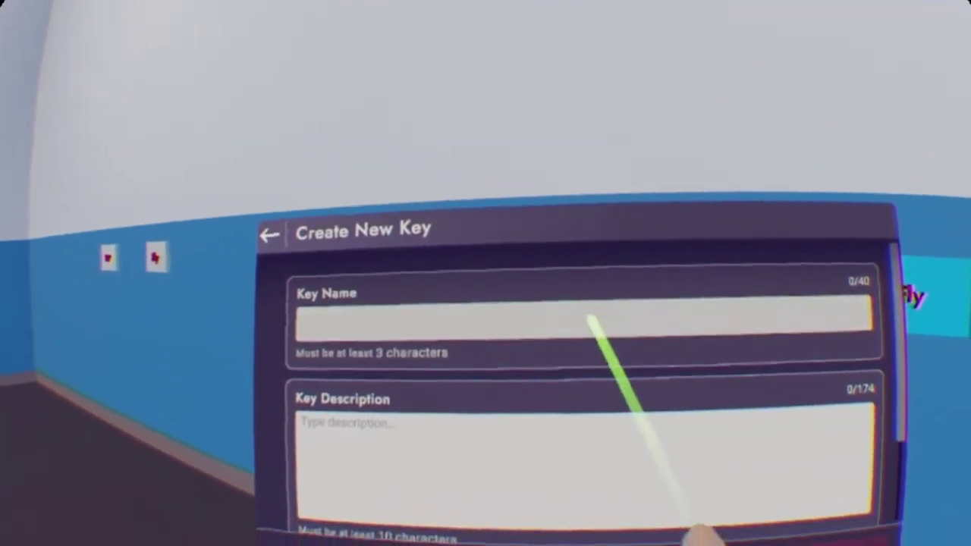
click(590, 322)
text(F)
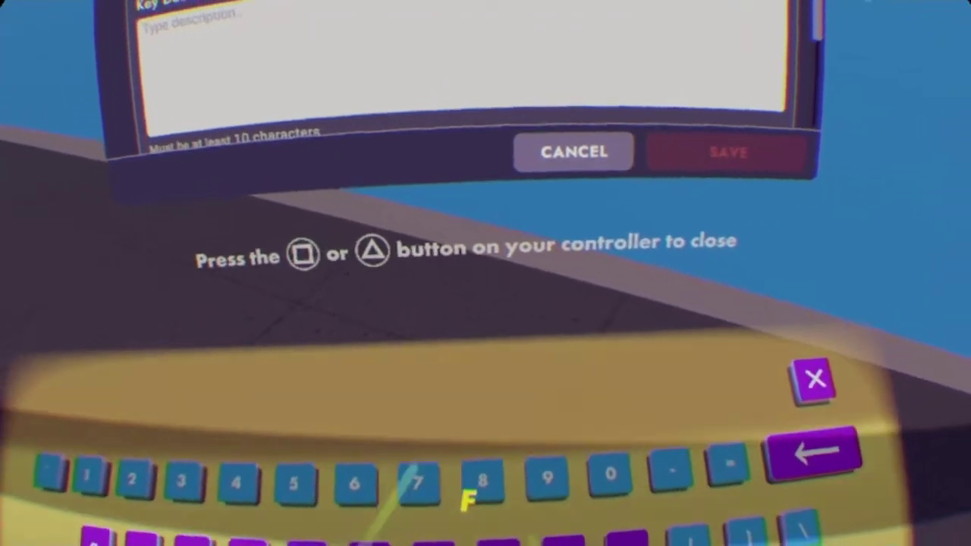
text(ly)
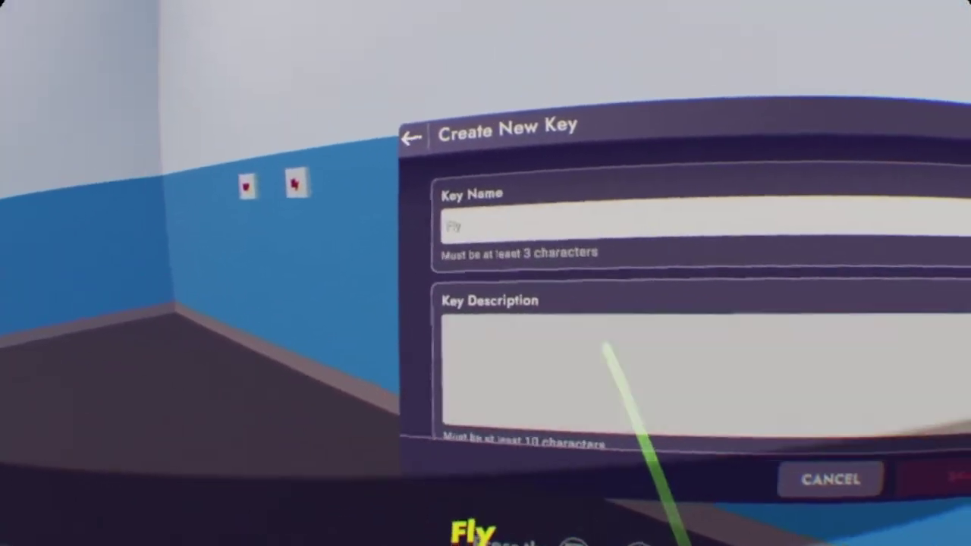
- Give the Fly key the description "You can fly...", set its cost to 50 tokens and save it
click(604, 347)
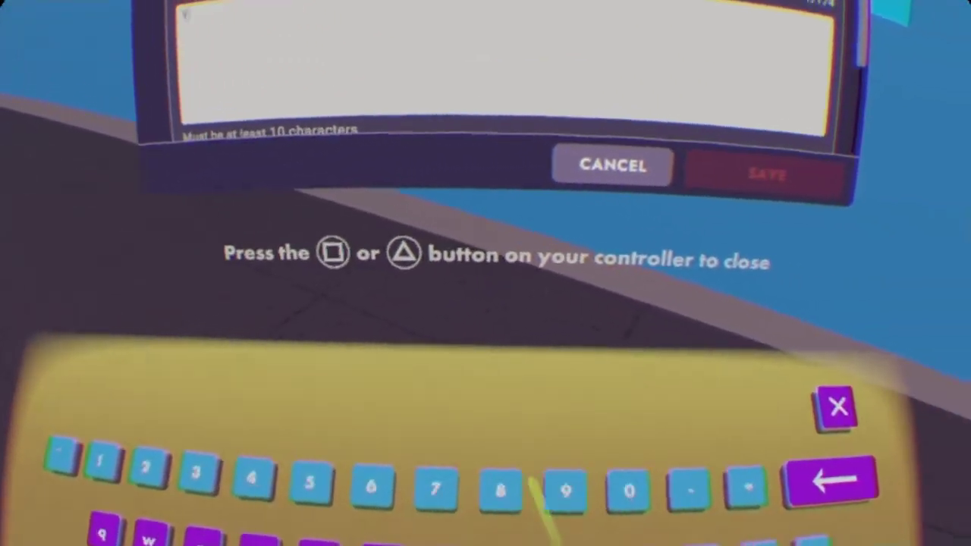
text(You c)
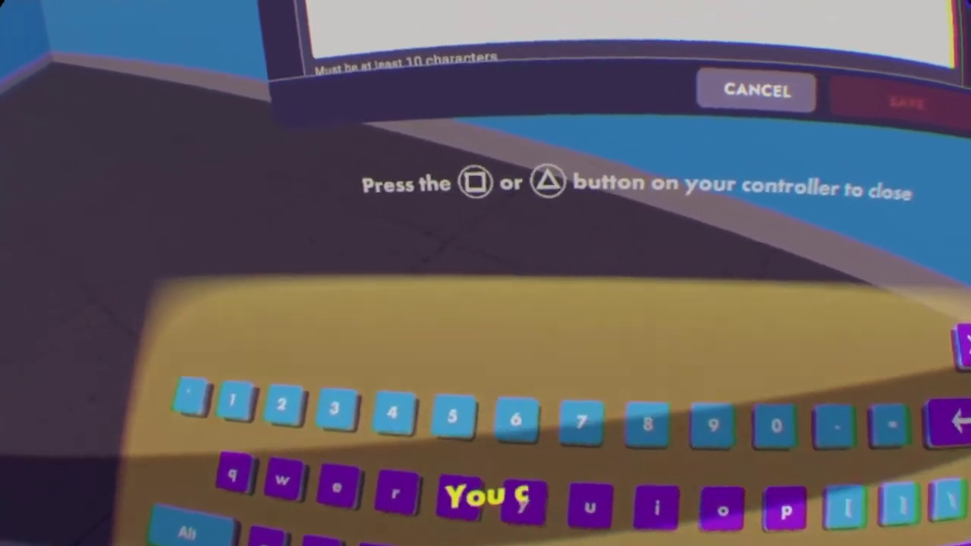
text(an)
key(BackSpace)
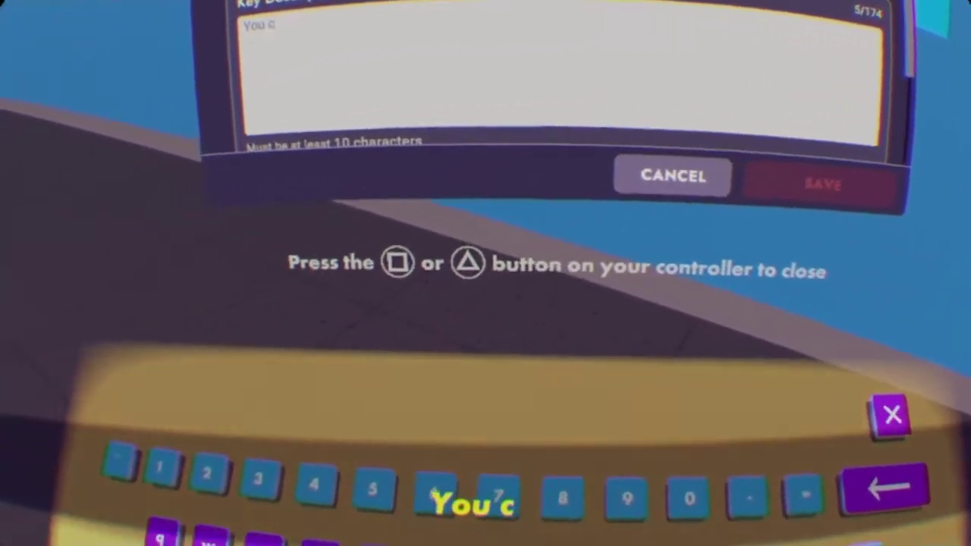
text(an)
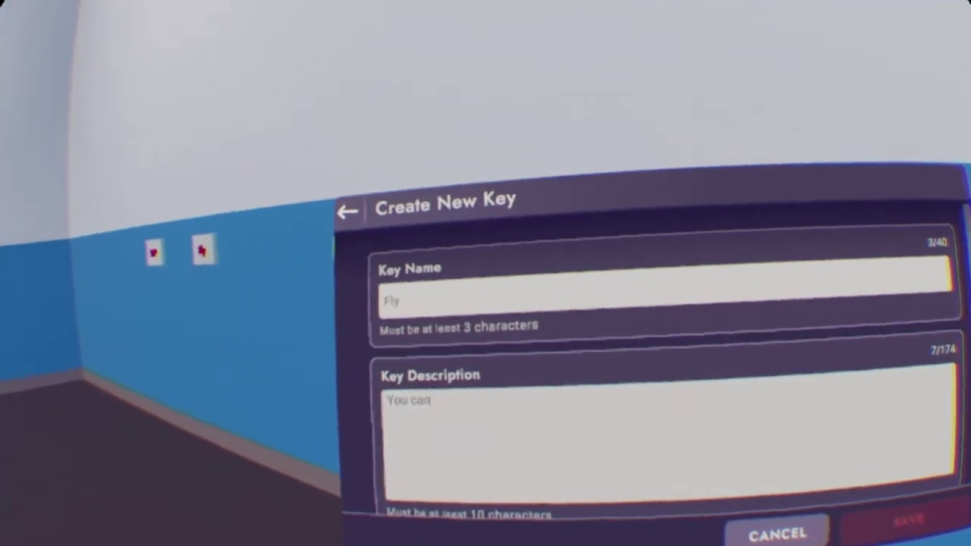
text(fly)
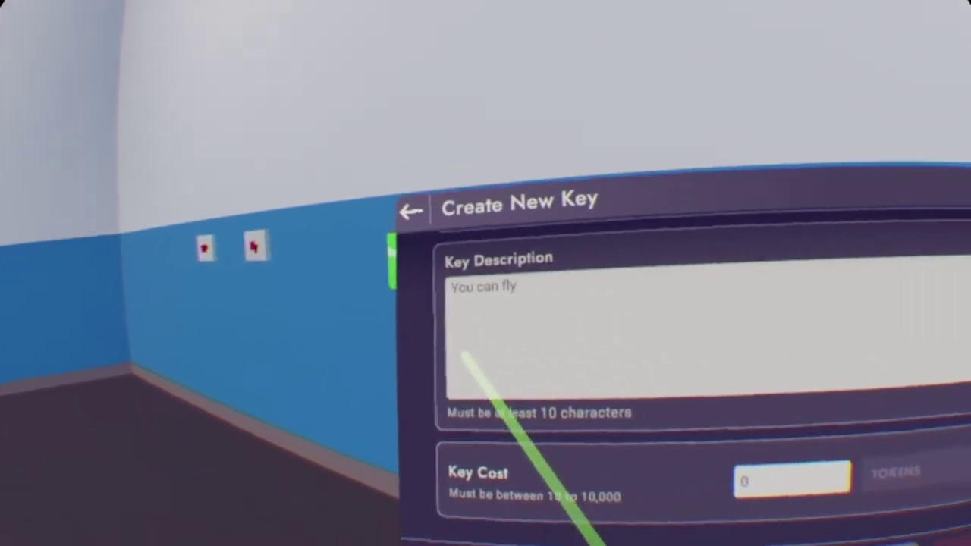
text(...)
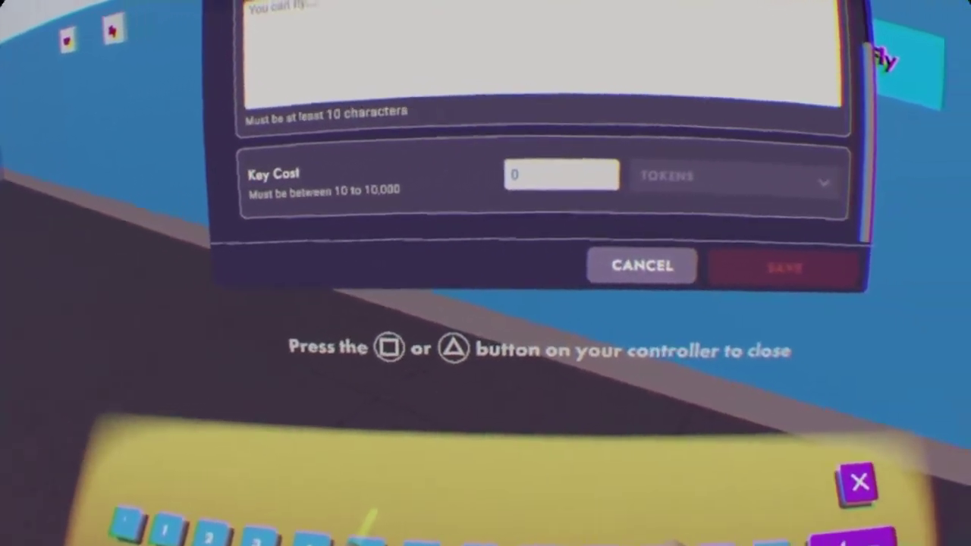
text(50)
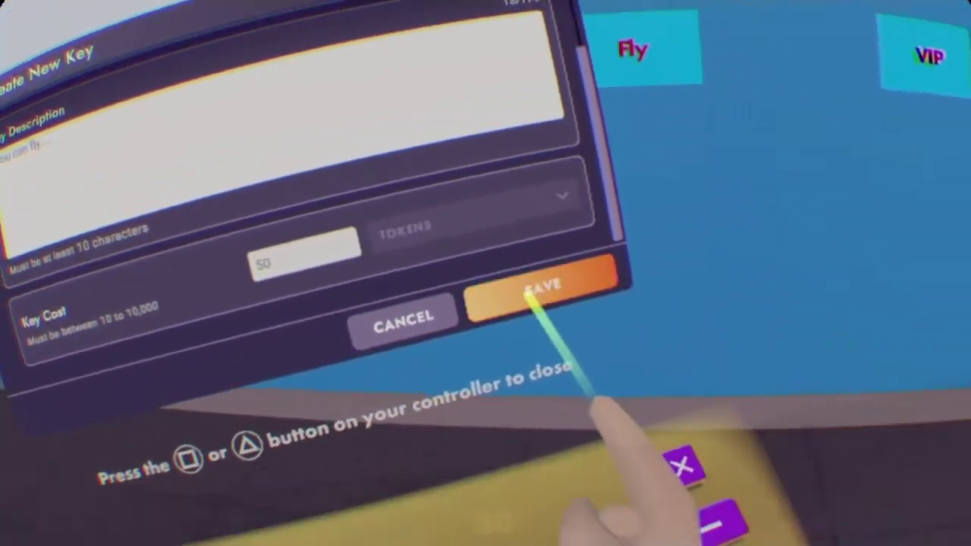
click(654, 385)
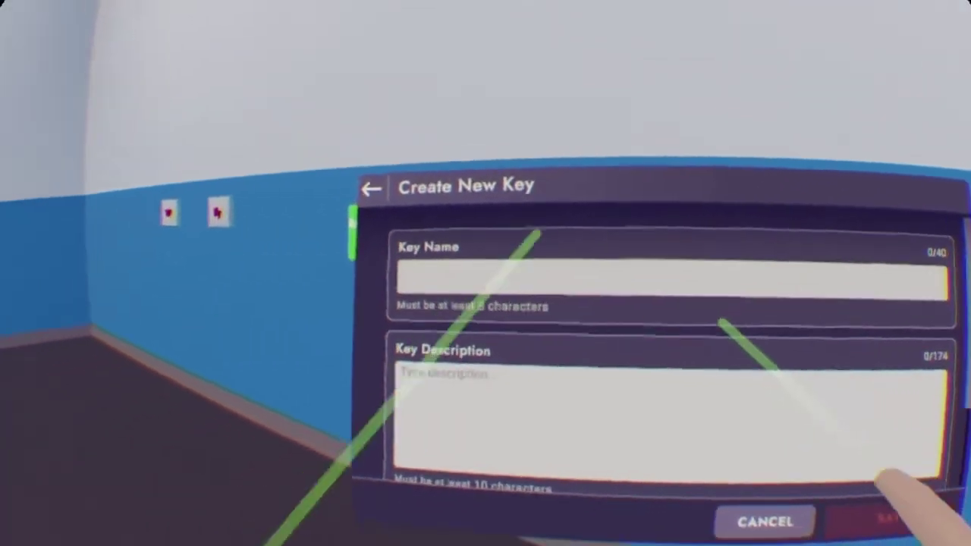
- Name a second new room key VIP and describe it as "Access to vip area!"
click(531, 275)
text(V)
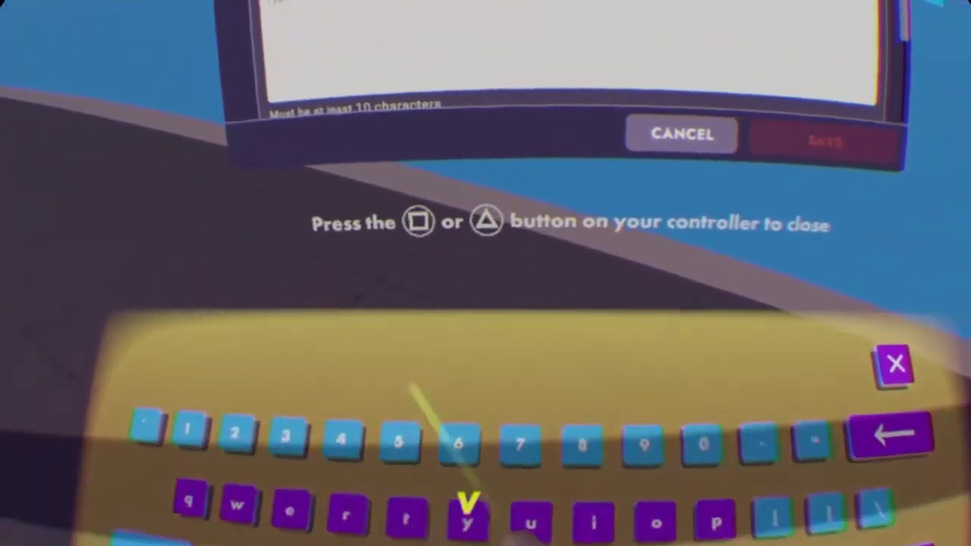
text(I)
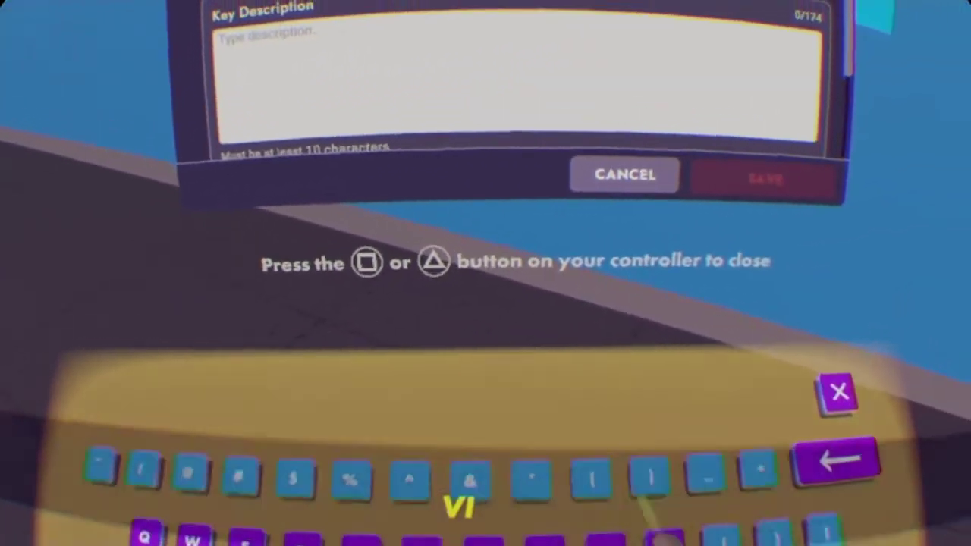
text(P)
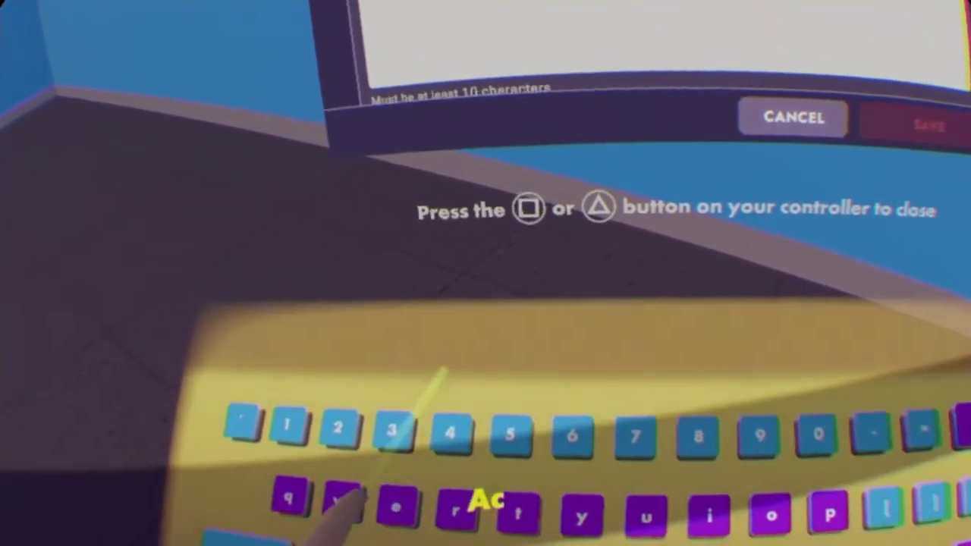
text(ss to)
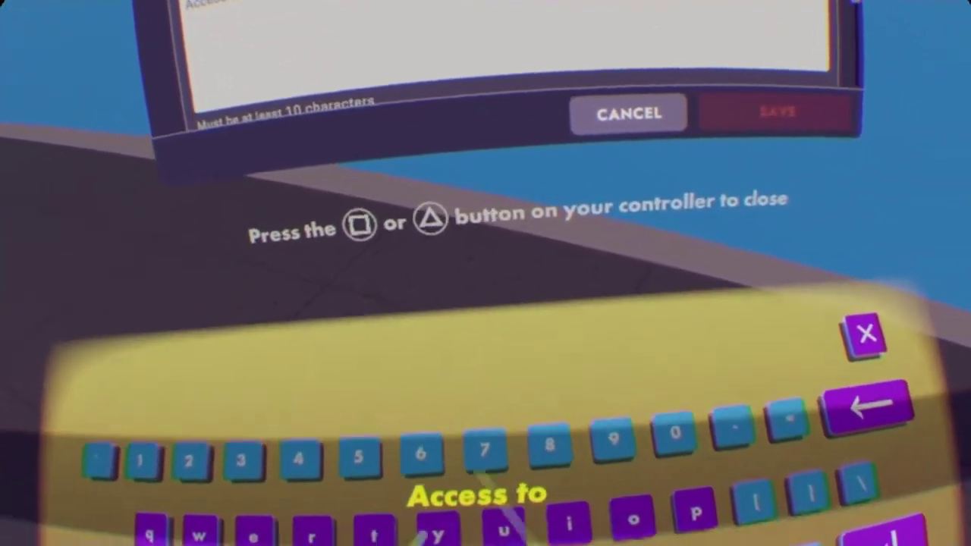
text( yip a)
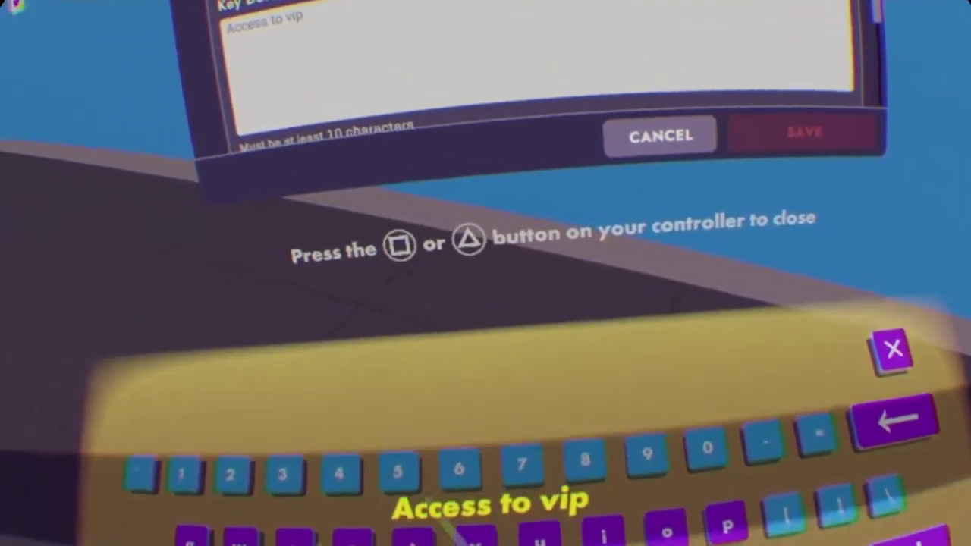
text(rea!)
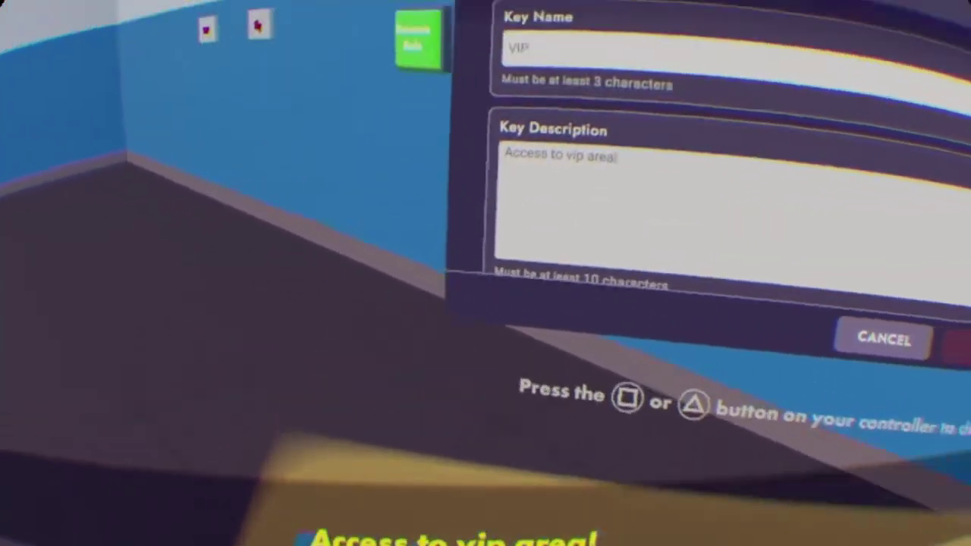
- Set the VIP key's cost to 25 tokens and save the key
scroll(572, 253, down, 3)
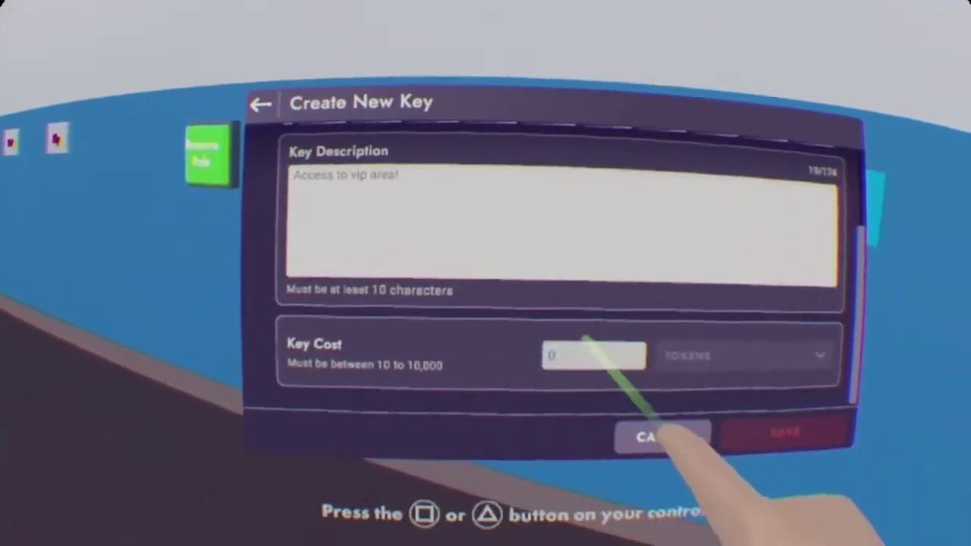
click(594, 355)
text(25)
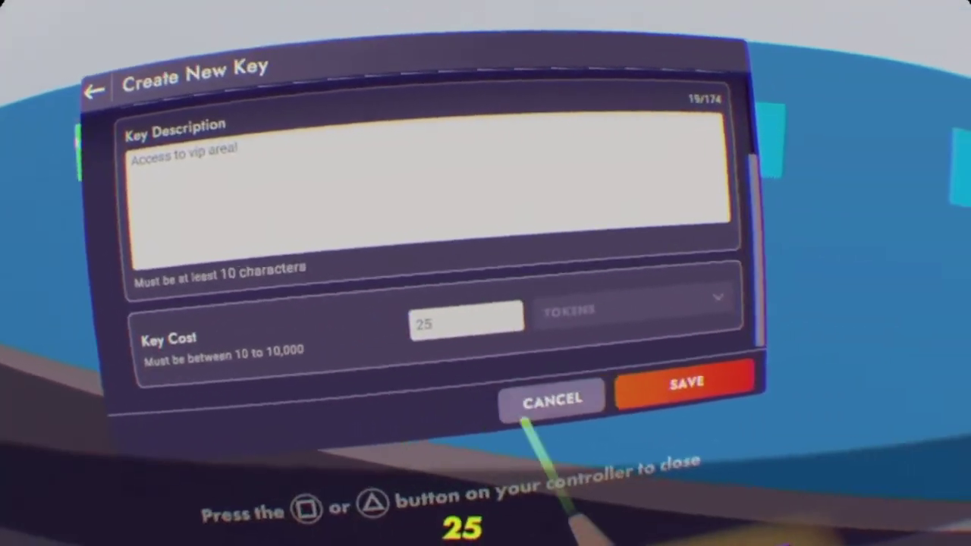
click(565, 402)
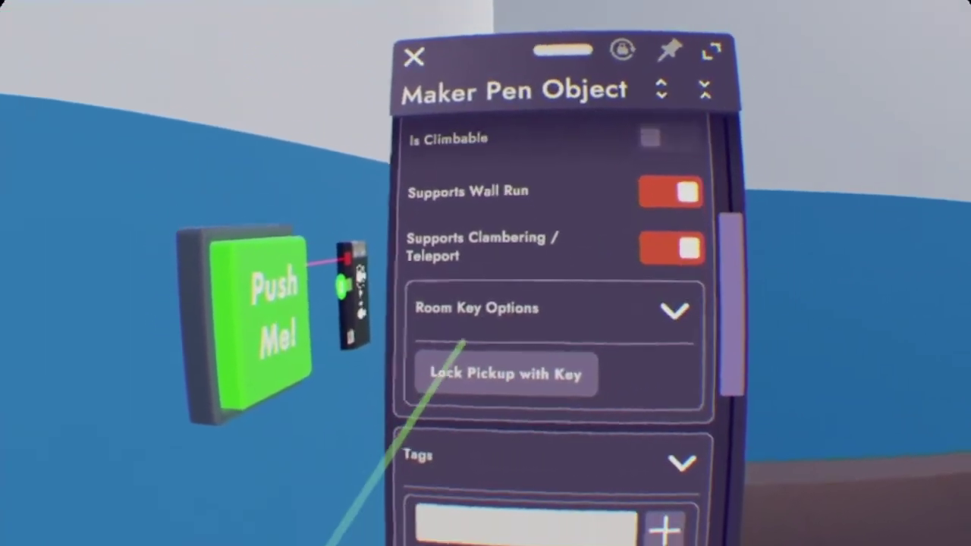
- Lock pickup of the VIP button with the VIP key and pickup of the Fly button with the Fly key
click(414, 359)
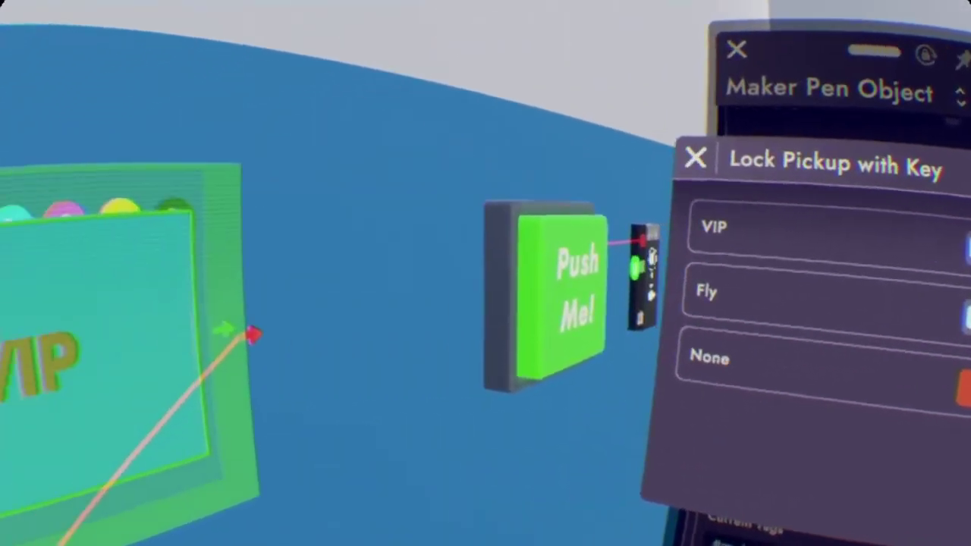
click(966, 247)
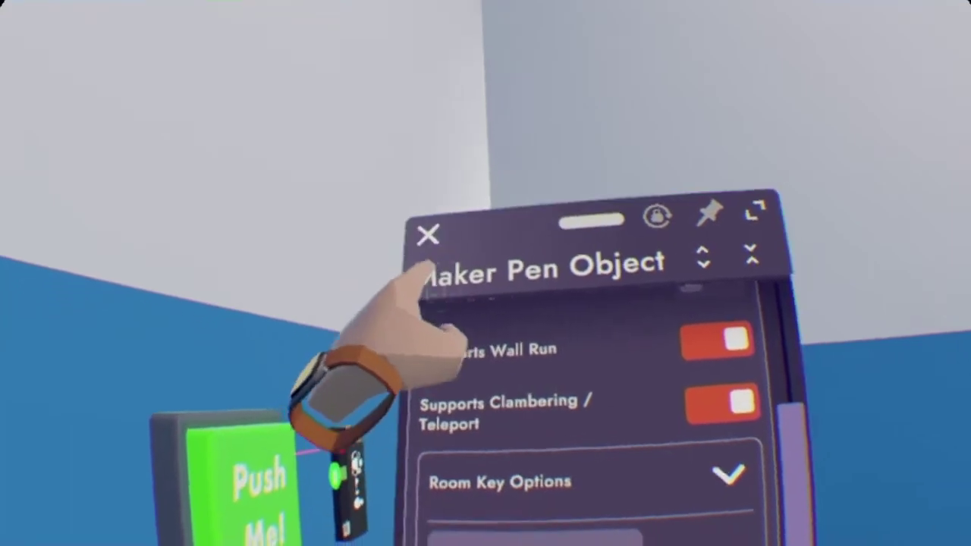
click(428, 235)
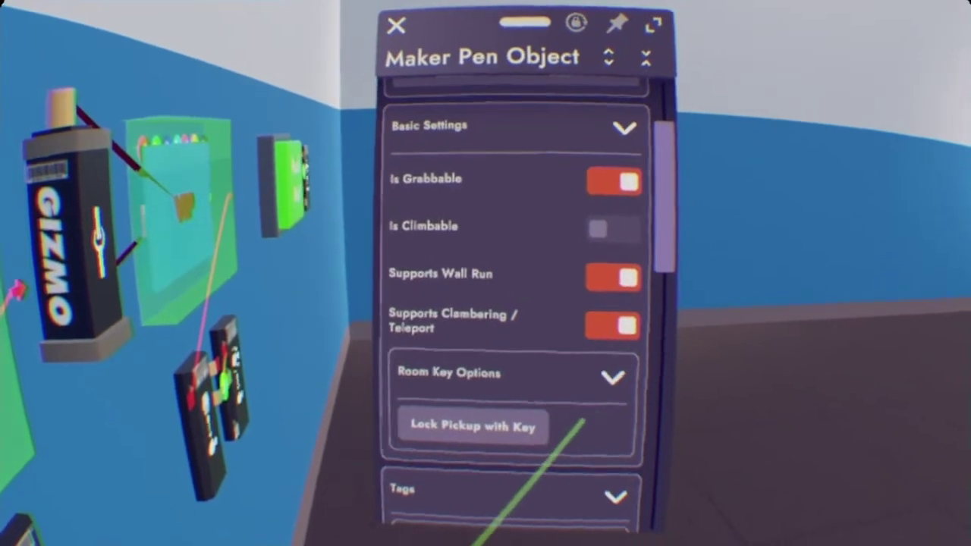
click(485, 422)
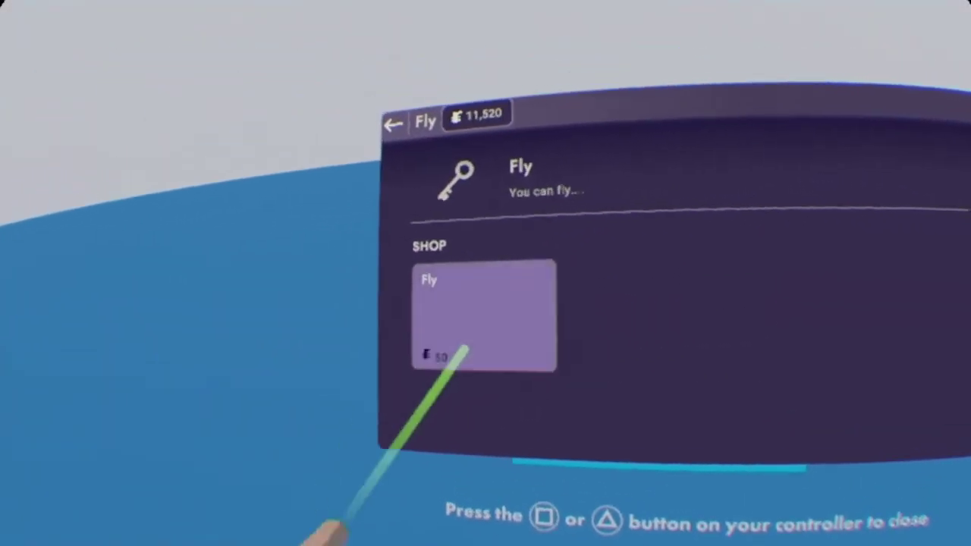
- Buy the Fly key and the VIP key from their shop pages
click(410, 331)
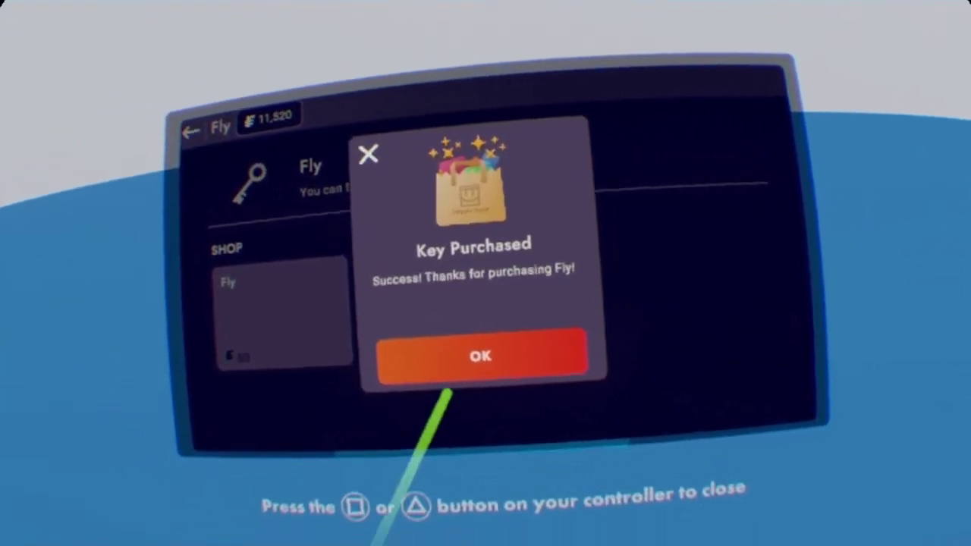
click(451, 375)
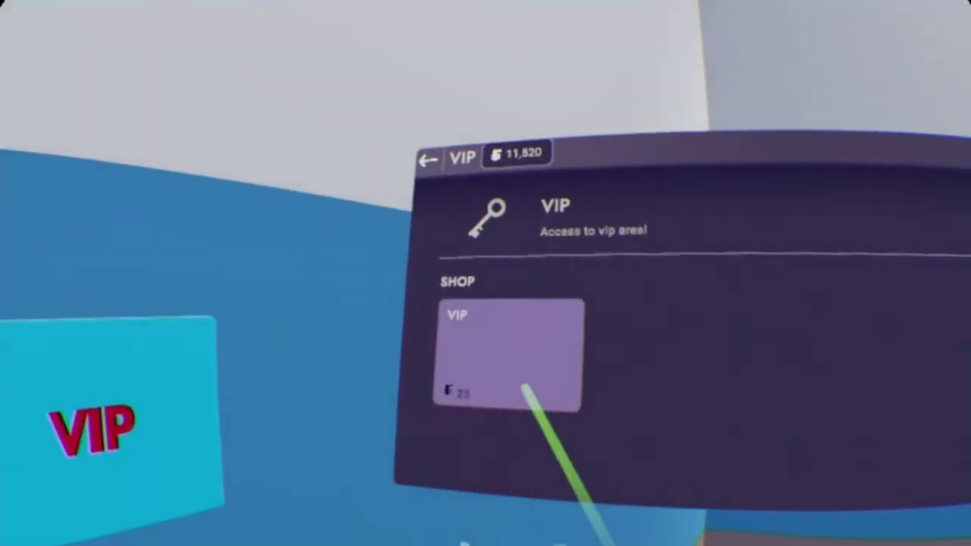
click(426, 347)
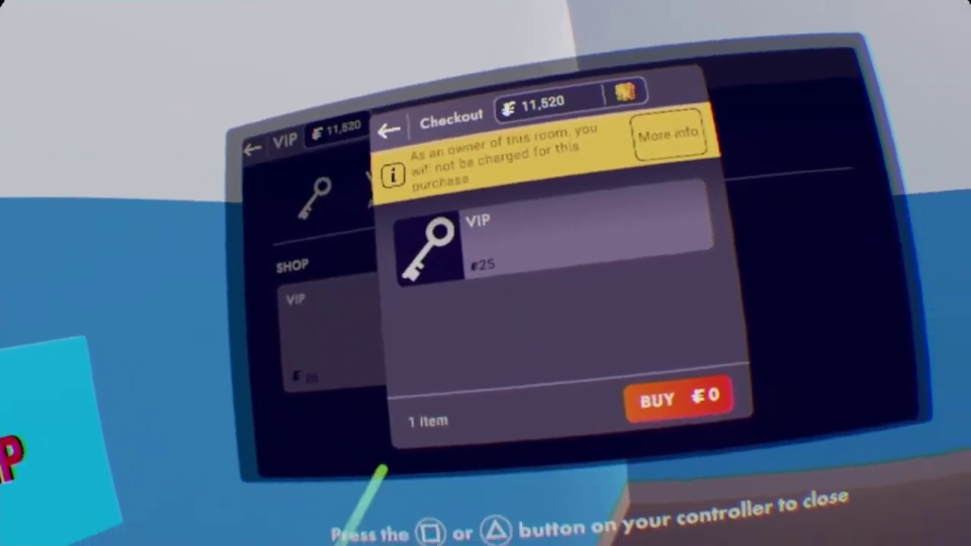
click(591, 386)
click(553, 363)
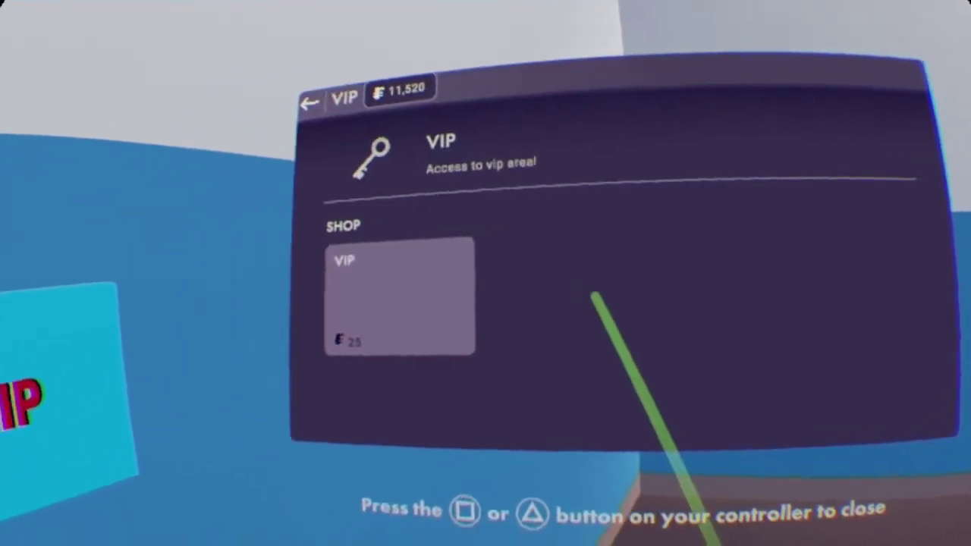